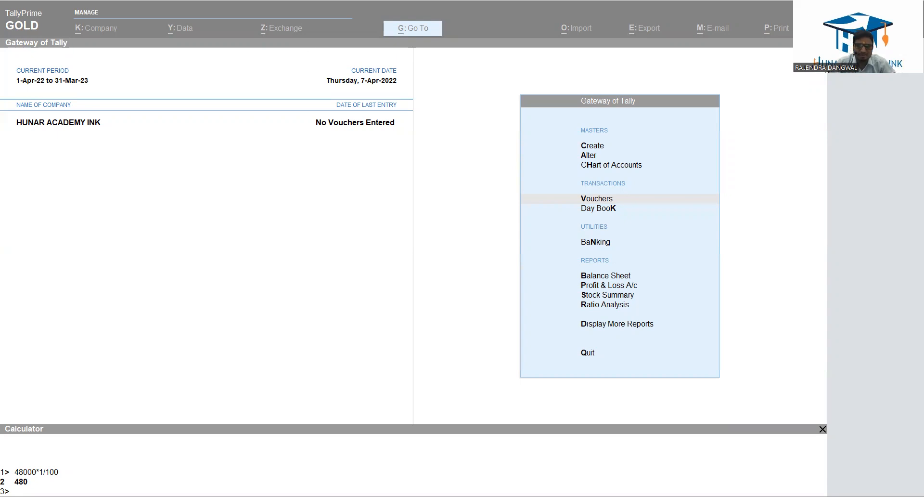
Start a sales voucher with Govt. College as the party account, leaving the reference and dispatch details blank.
left_click(598, 201)
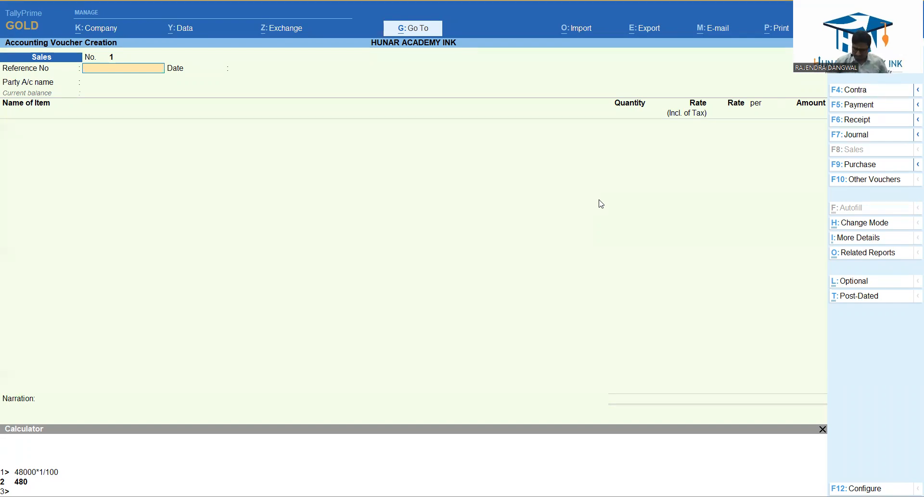
key("Return")
key("Return")
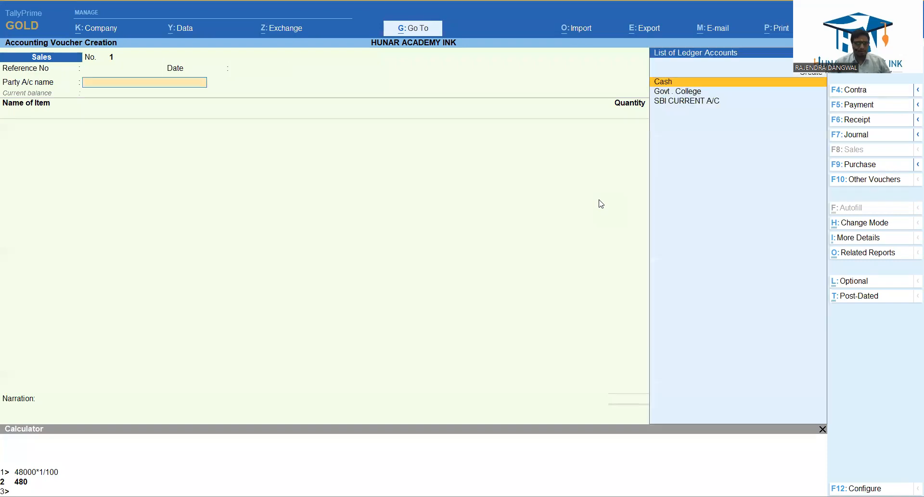
key("Down")
key("Return")
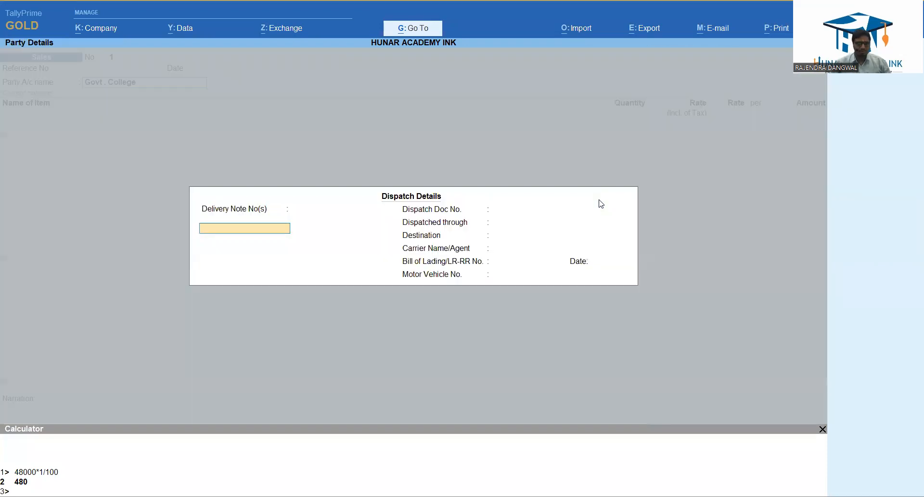
key("Return")
key("Return")
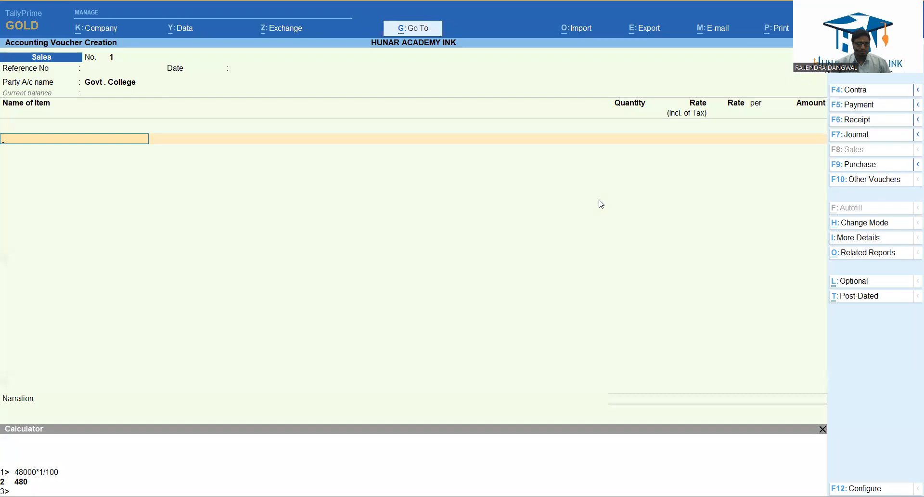
Review the Govt. College party ledger's master details from the sales voucher and return to the item entry.
key("BackSpace")
key("ctrl+Return")
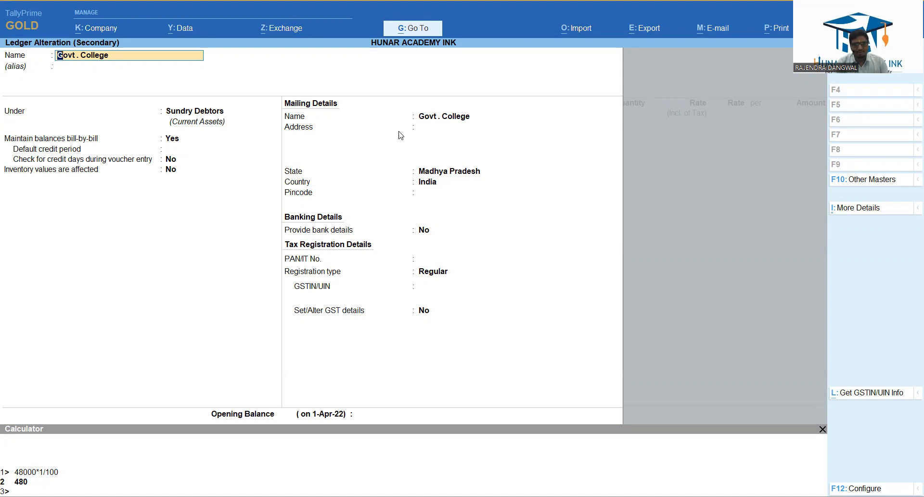
key("ctrl")
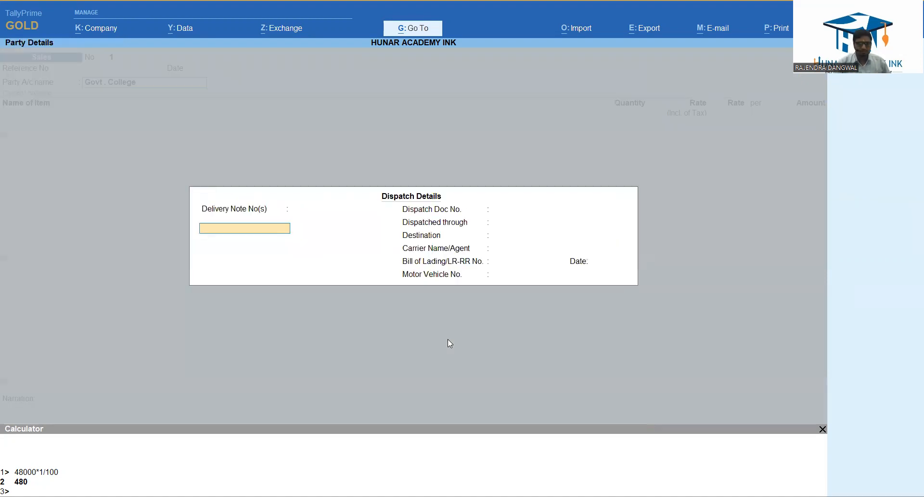
key("ctrl+a")
key("ctrl+a")
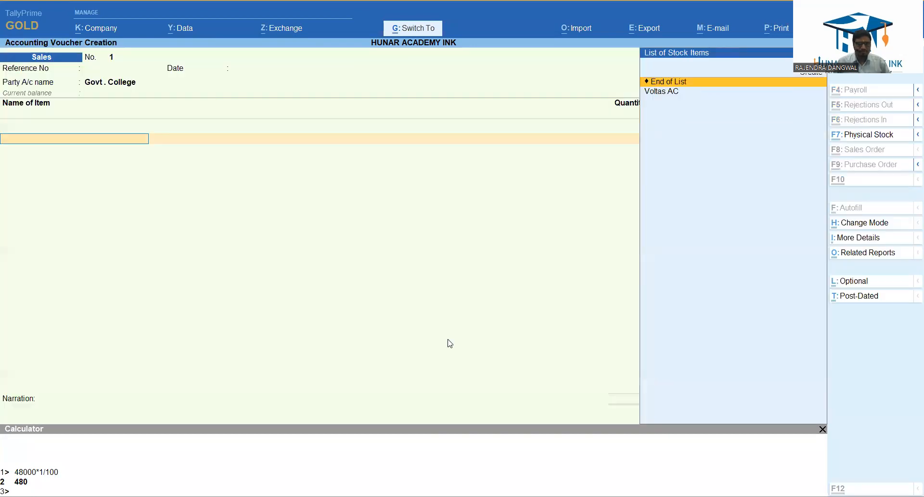
Add the stock item Voltas AC without a description and set its quantity to 2 NOs.
key("Down")
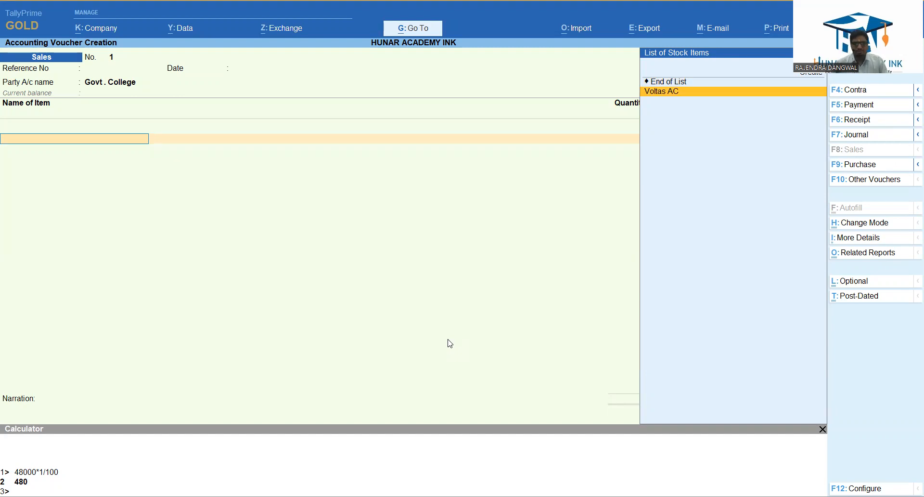
key("Return")
key("Return")
key("BackSpace")
key("Return")
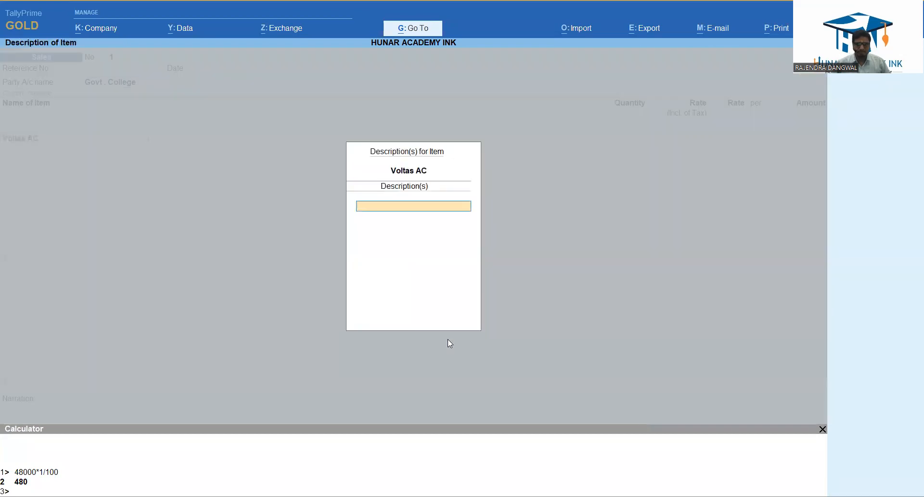
key("Return")
type("2")
key("Return")
Set the tax-inclusive rate of Voltas AC to 48,000 and allocate the item amount to the Sale ledger.
key("Return")
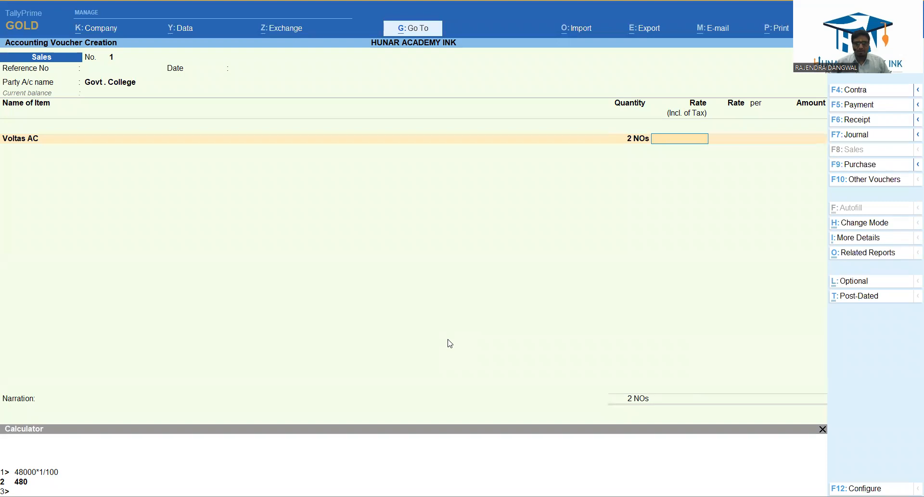
type("48000")
key("Return")
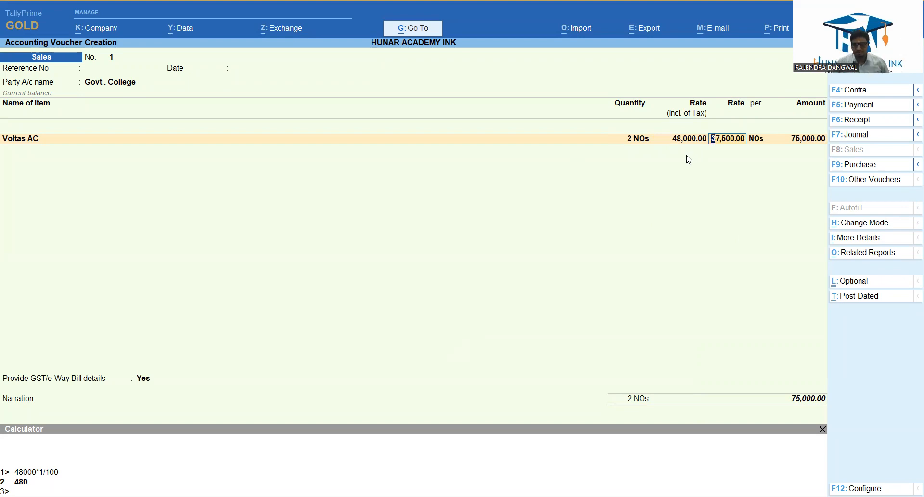
key("BackSpace")
key("Return")
key("Return")
key("Return")
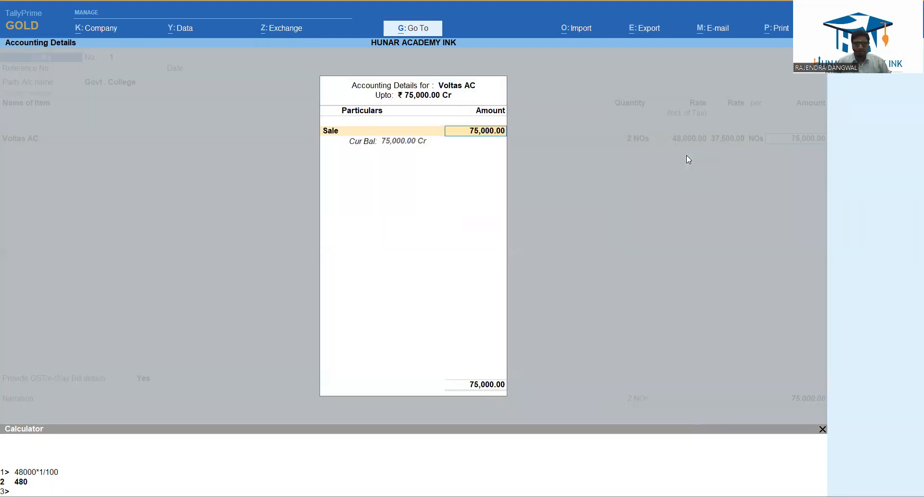
key("Return")
key("Return")
Add the CGST and SGST ledgers with their calculated amounts below the Voltas AC line and end the ledger list.
type("cg")
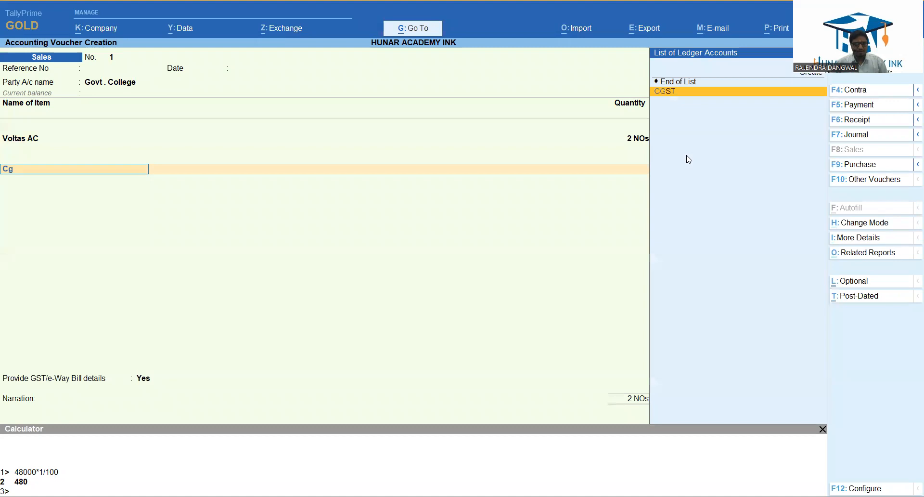
key("Return")
key("Return")
key("Return")
type("sg")
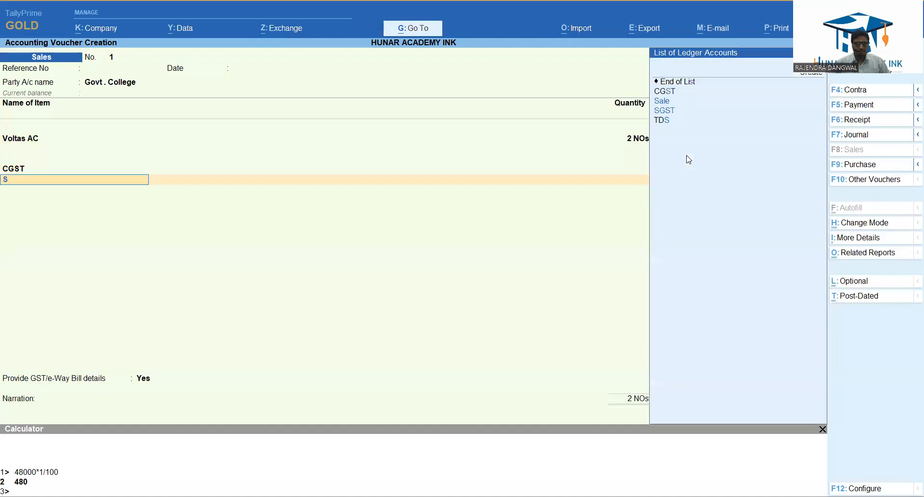
key("Return")
key("Return")
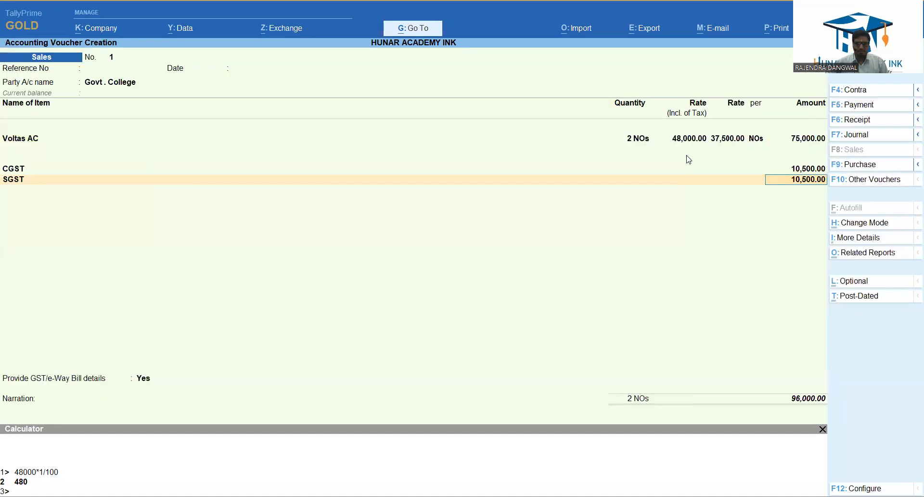
Decline to provide GST/e-Way Bill details and record the 96,000 bill for Govt. College as New Ref 1.
key("Return")
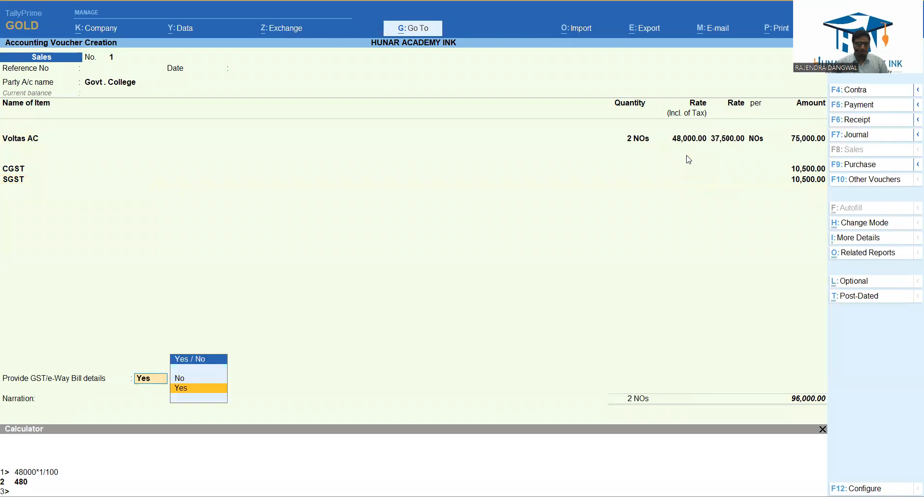
key("Down")
key("Return")
key("Return")
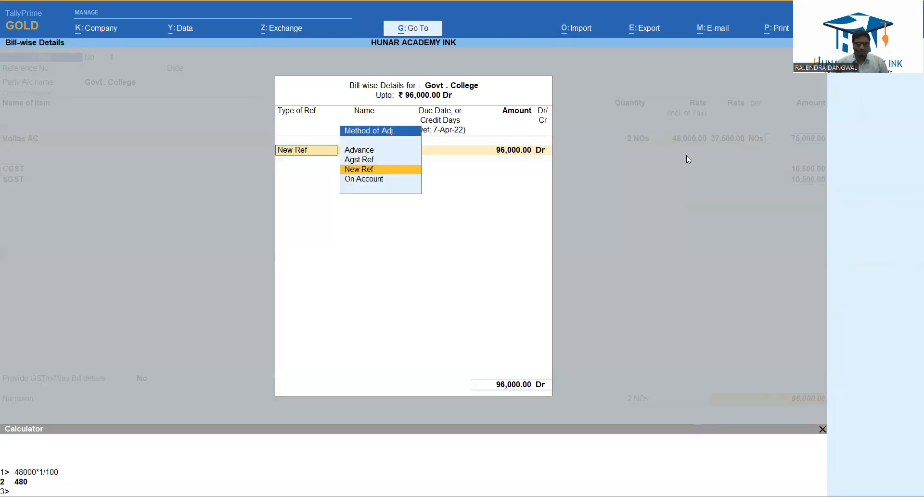
key("Return")
Save the sales voucher without a narration and decline sending its details for e-Way Bill generation.
key("Return")
key("Return")
key("Return")
key("Return")
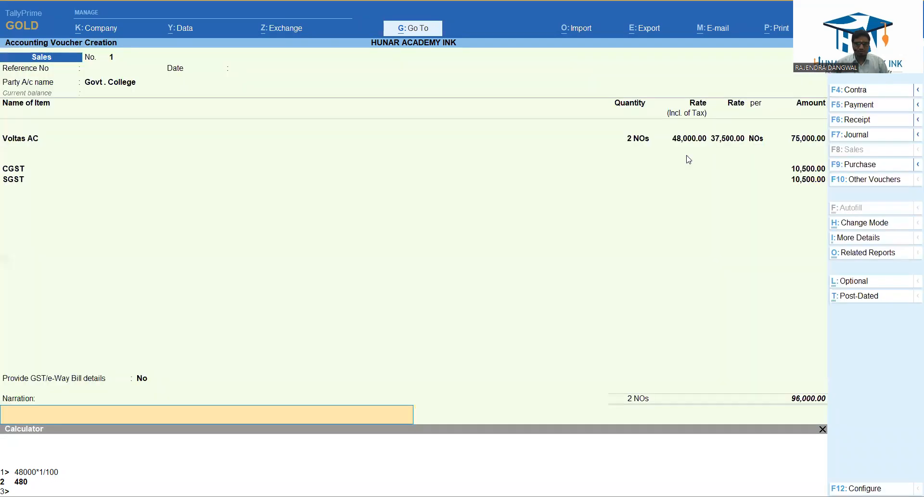
key("Return")
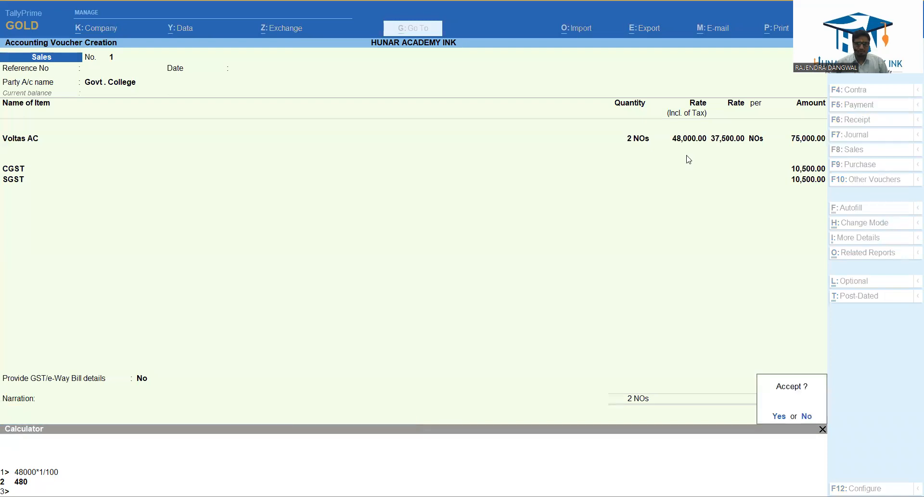
key("Return")
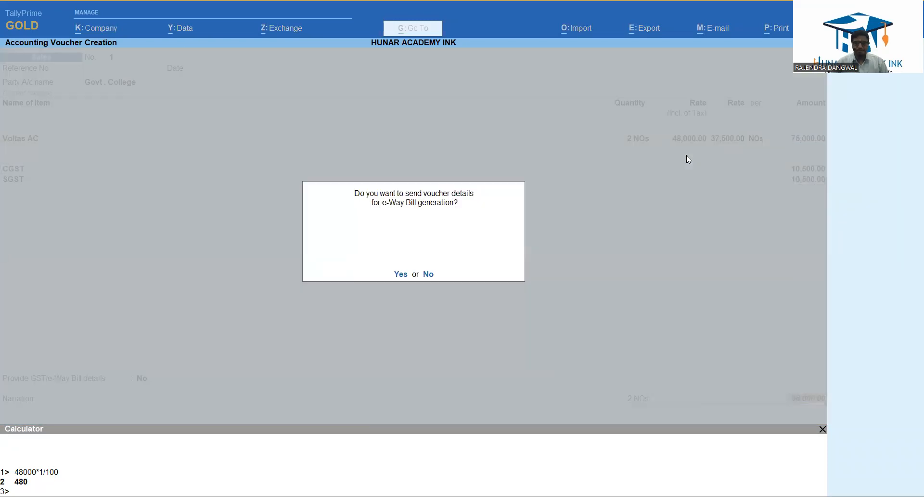
key("n")
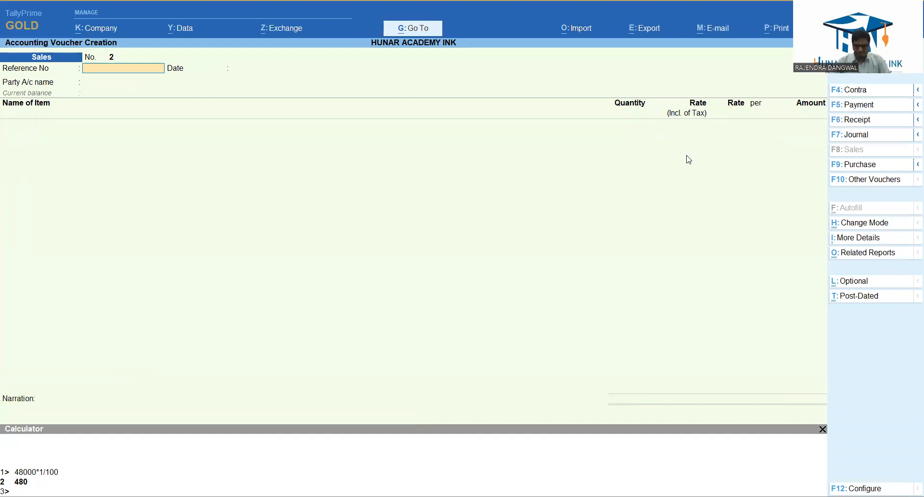
Switch to a receipt voucher and set its date to the 11th.
key("F6")
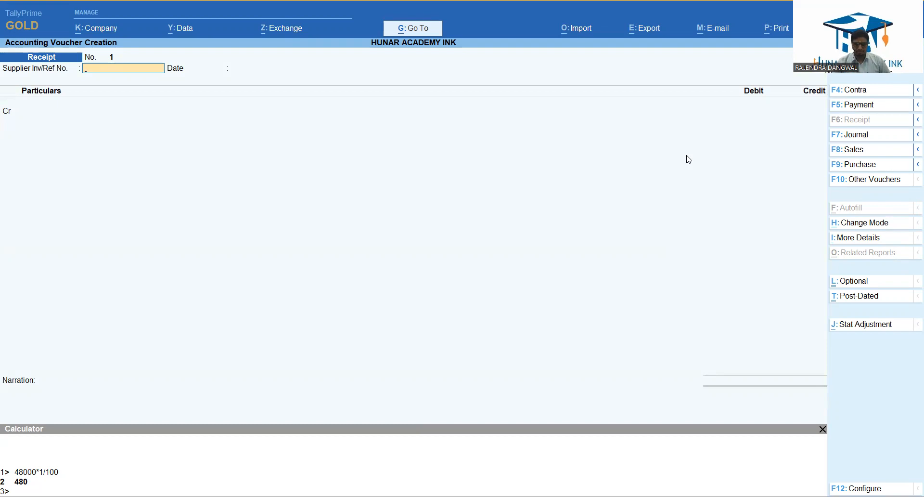
key("F2")
type("11")
key("Return")
key("F2")
key("Return")
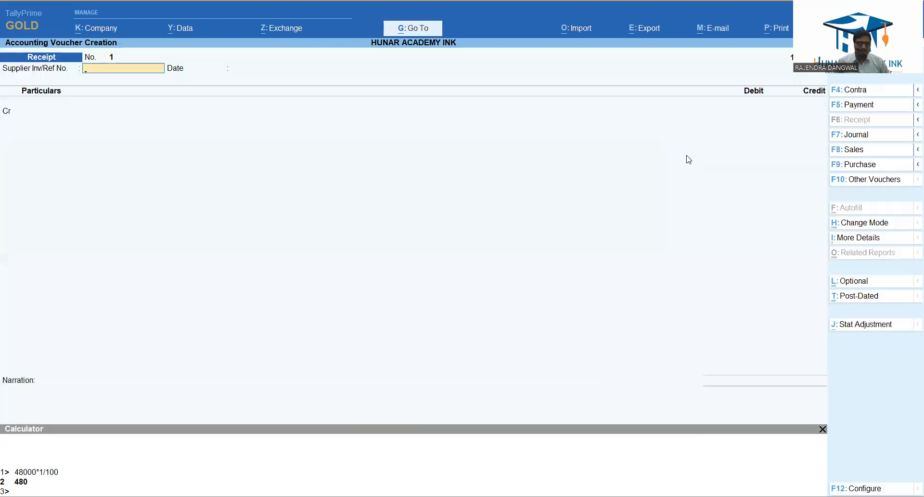
Credit Govt. College with 96,000 against reference 1 and debit the same amount to SBI CURRENT A/C.
key("Return")
key("Return")
key("Down")
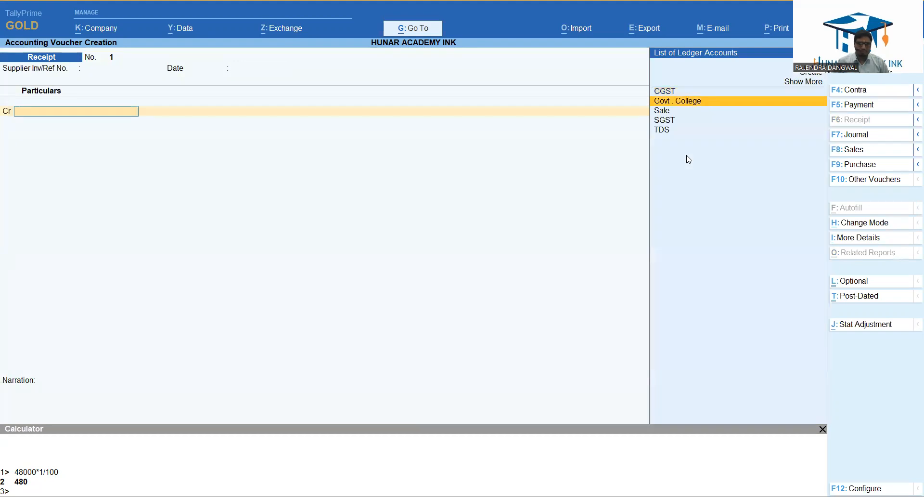
key("Return")
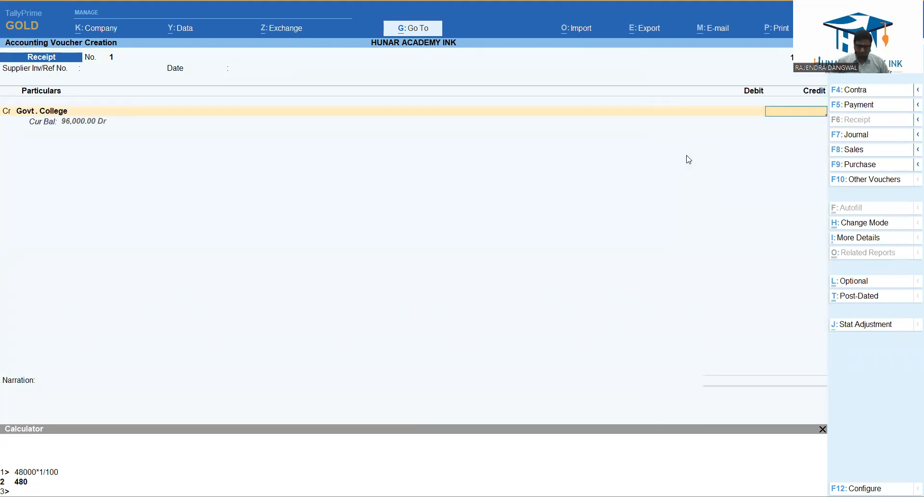
type("96000")
key("Return")
key("Return")
key("Return")
Replace the debit ledger SBI CURRENT A/C with TDS and review the TDS ledger's group in its master.
key("Return")
key("Return")
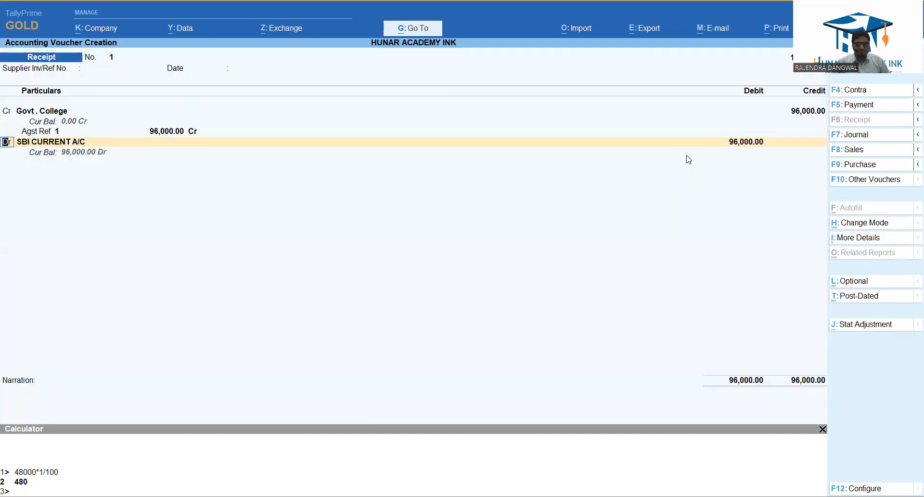
key("Return")
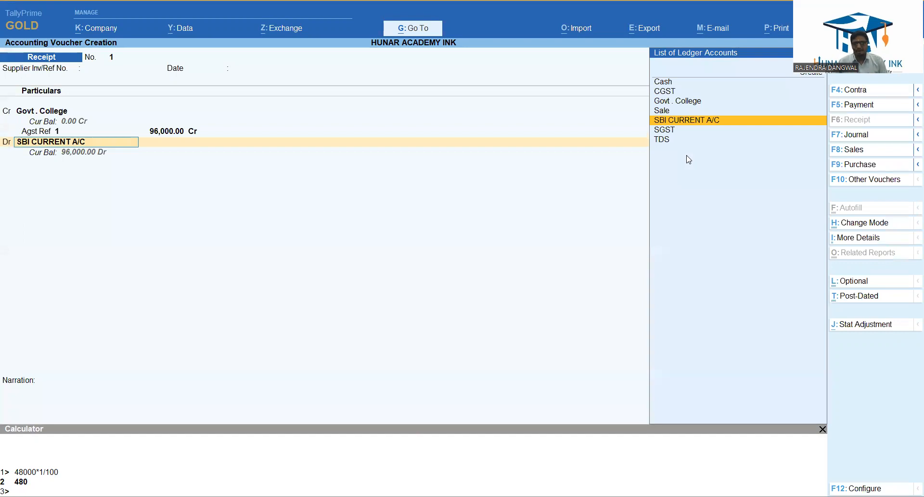
key("Down")
key("Down")
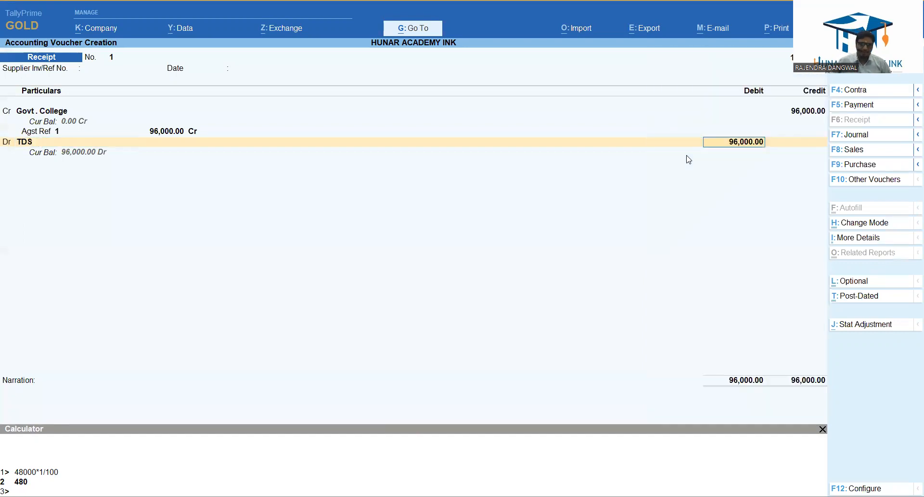
key("ctrl+Return")
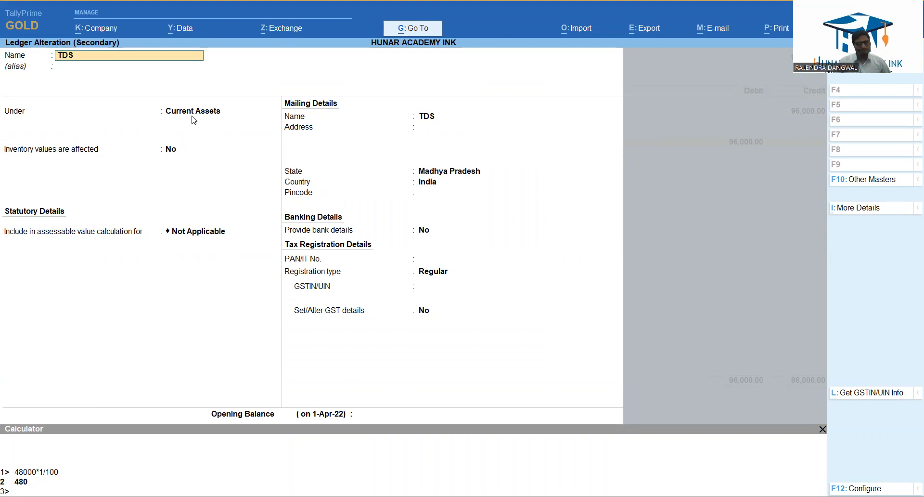
key("ctrl+a")
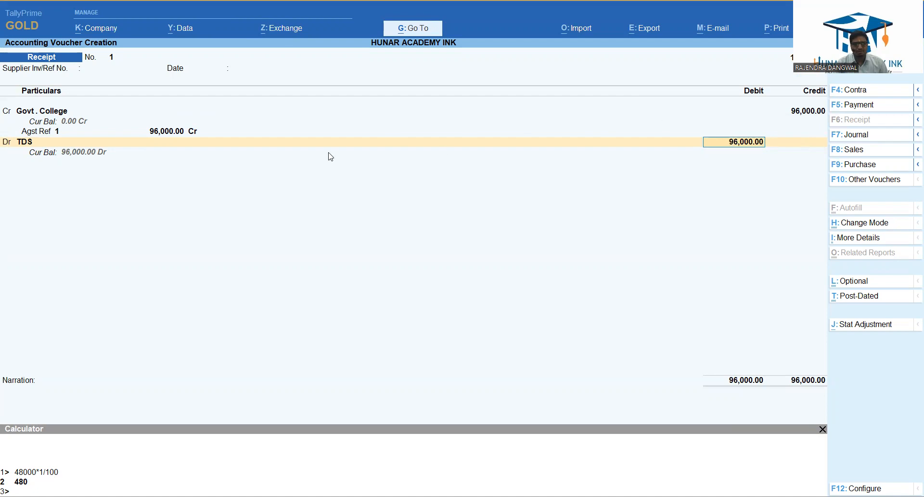
Set the TDS debit to 960 and debit the remaining 95,040 to SBI CURRENT A/C.
type("960")
key("Return")
key("BackSpace")
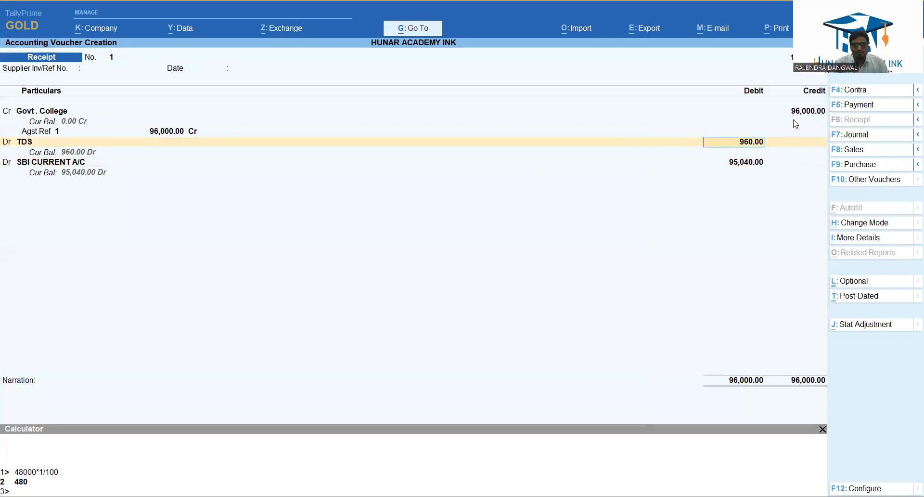
Work out 1% of 96,000 in the built-in calculator with 96000*1/100.
key("alt")
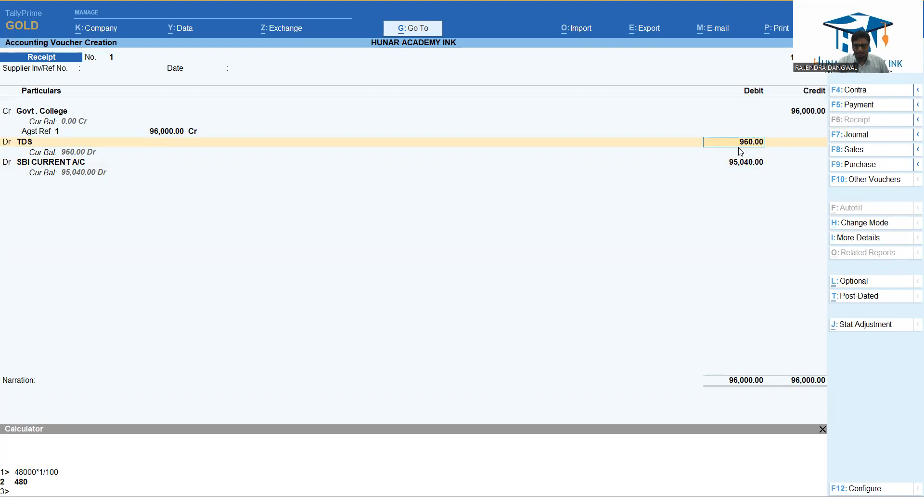
key("ctrl+n")
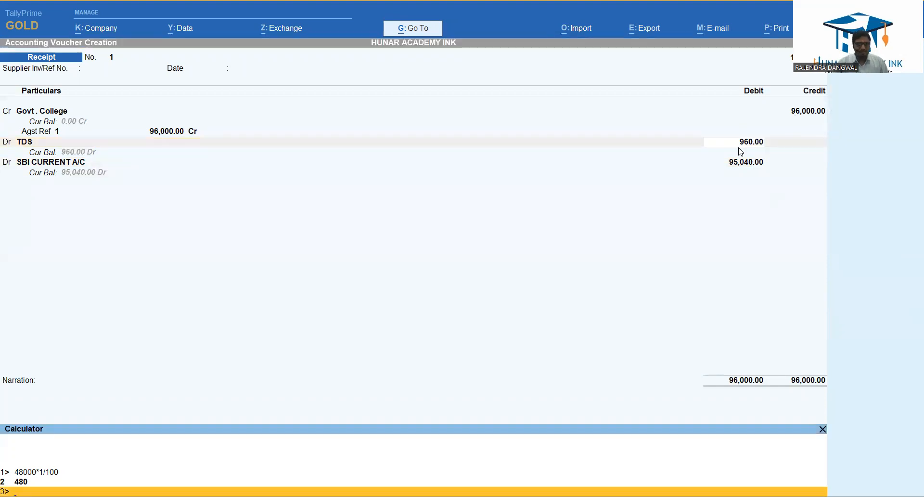
key("Up")
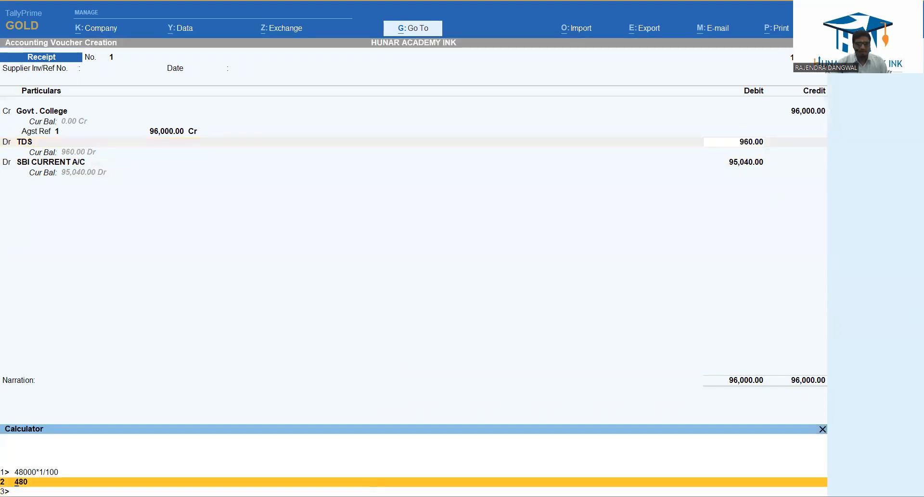
key("Down")
type("96000")
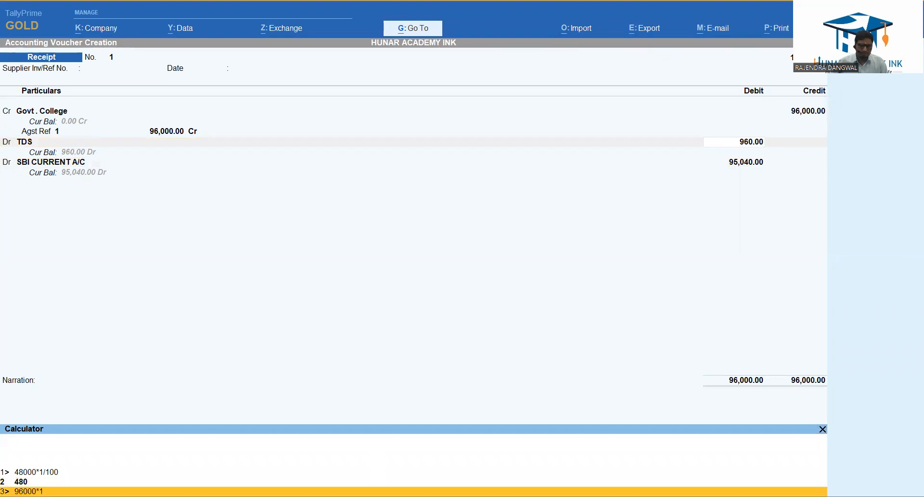
type("*1/100")
key("Return")
key("Return")
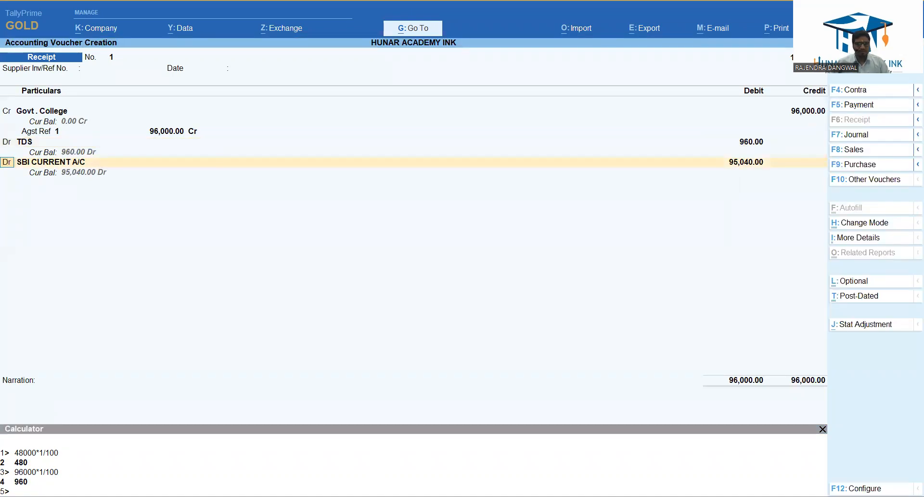
Accept the TDS debit of 960 and the SBI CURRENT A/C debit of 95,040, continuing to the narration.
key("Return")
key("BackSpace")
key("BackSpace")
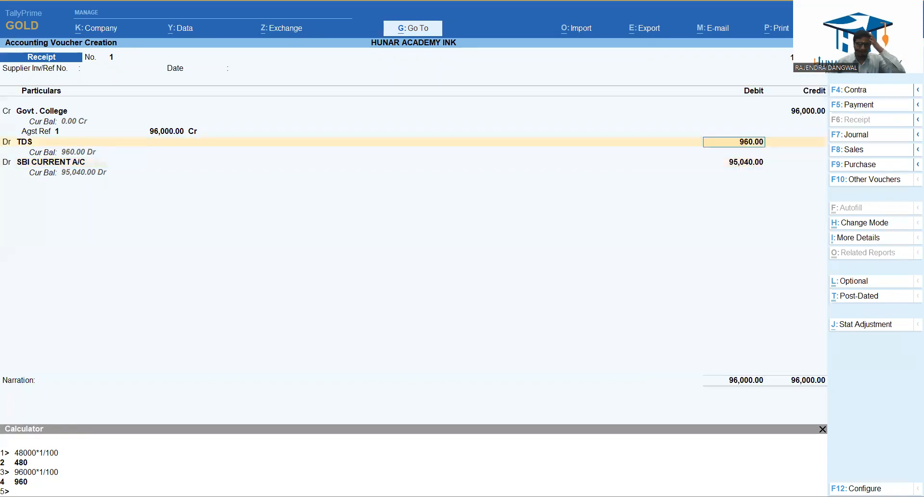
key("Return")
key("Return")
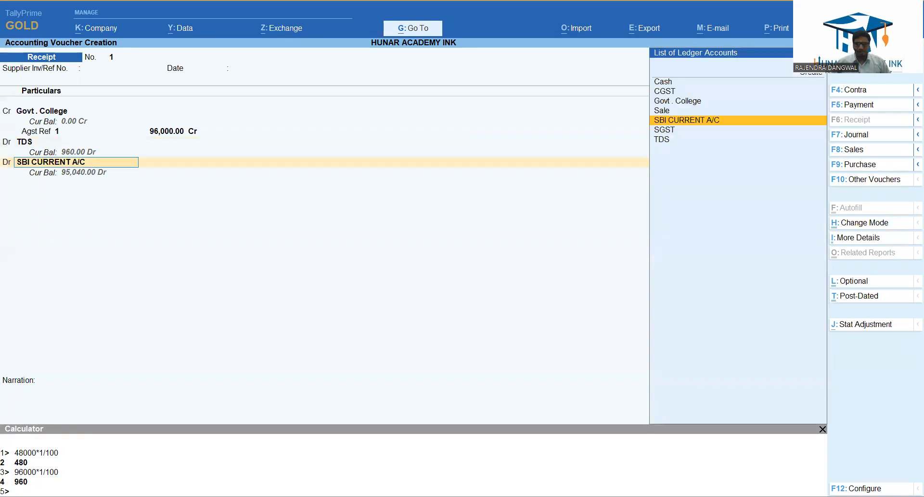
key("Return")
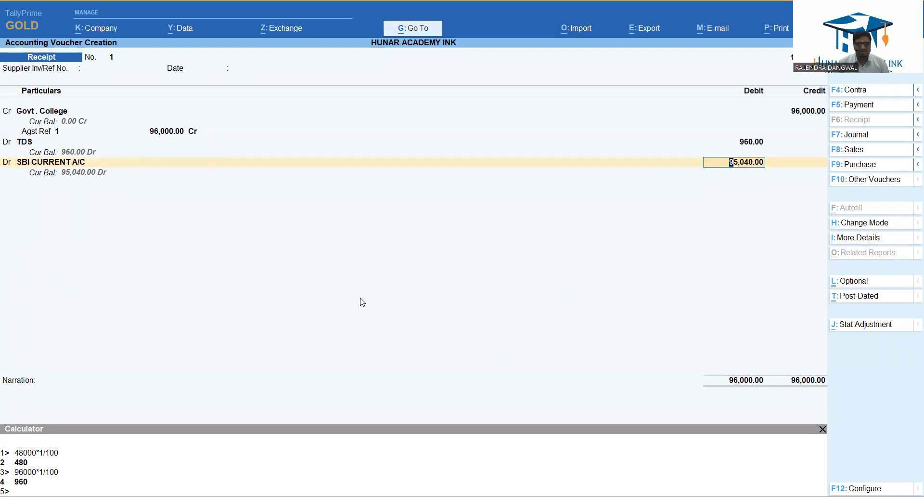
key("Return")
key("Return")
key("Return")
key("Return")
key("Return")
key("Return")
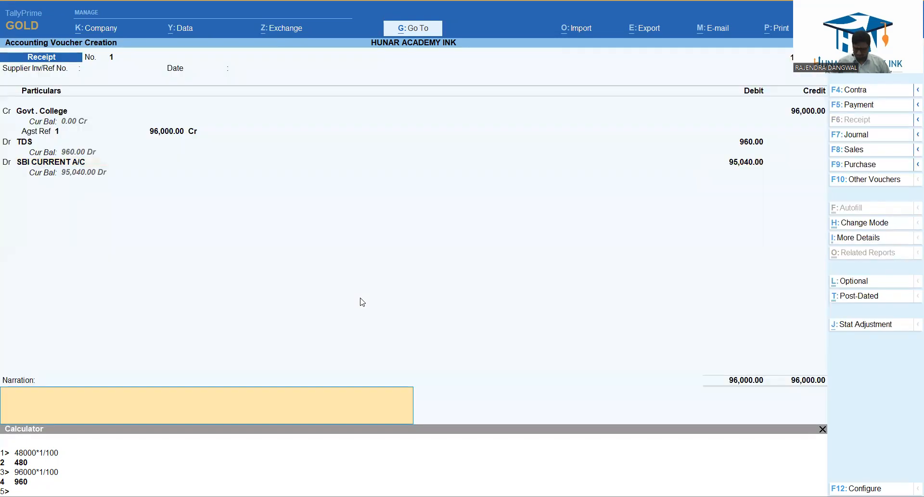
Enter the narration NEft and save the receipt voucher.
type("NE")
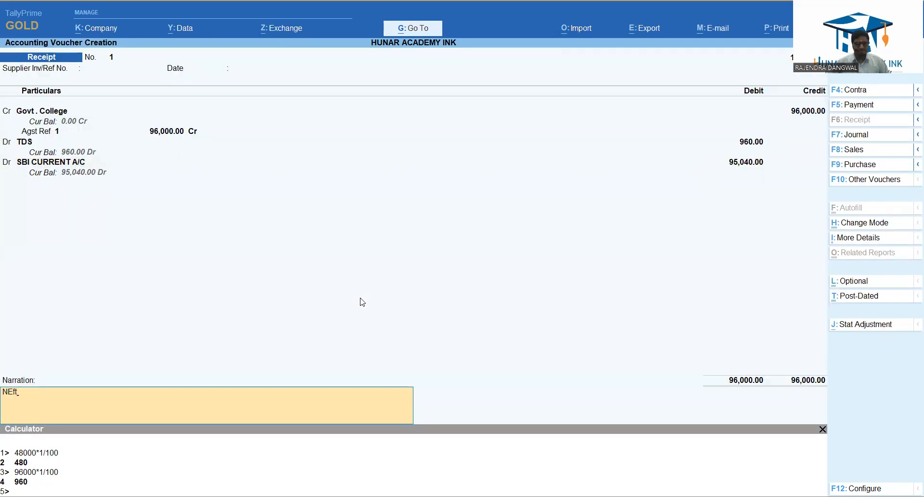
type("FT")
key("Return")
key("y")
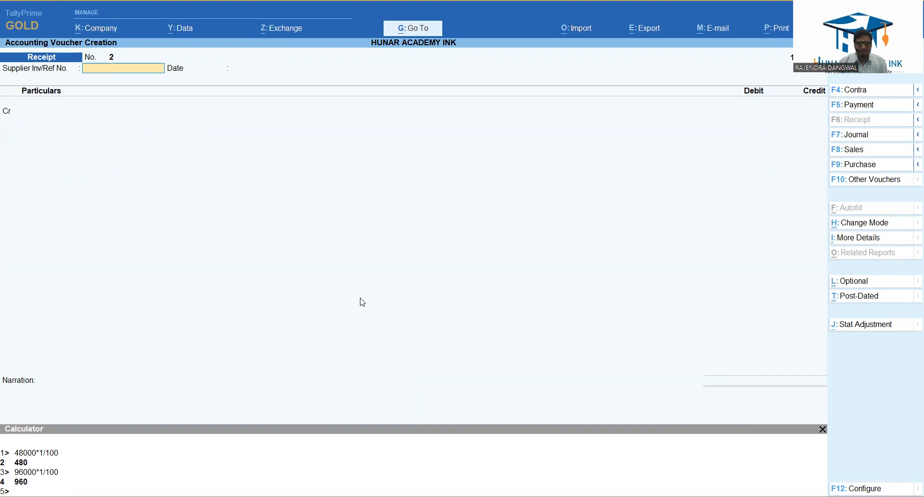
Switch to a payment voucher and bring up the ledger choices for its debit line.
key("F5")
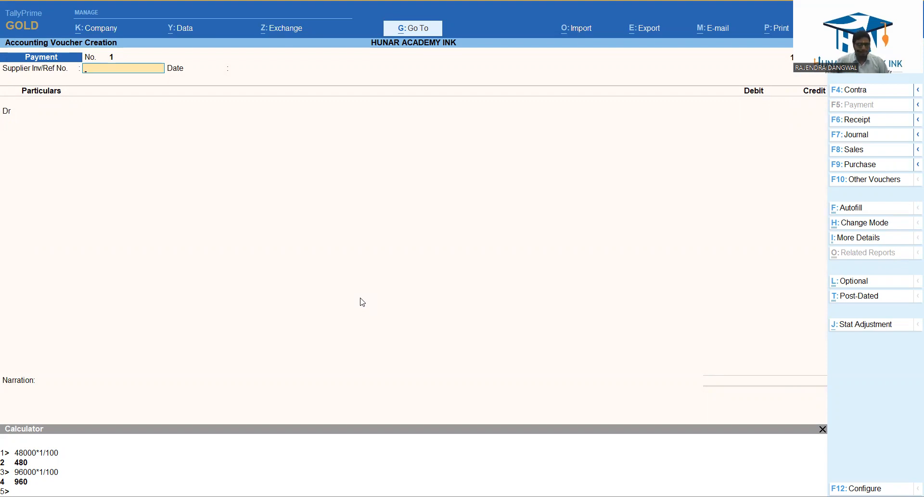
key("Return")
key("Return")
key("Down")
key("Down")
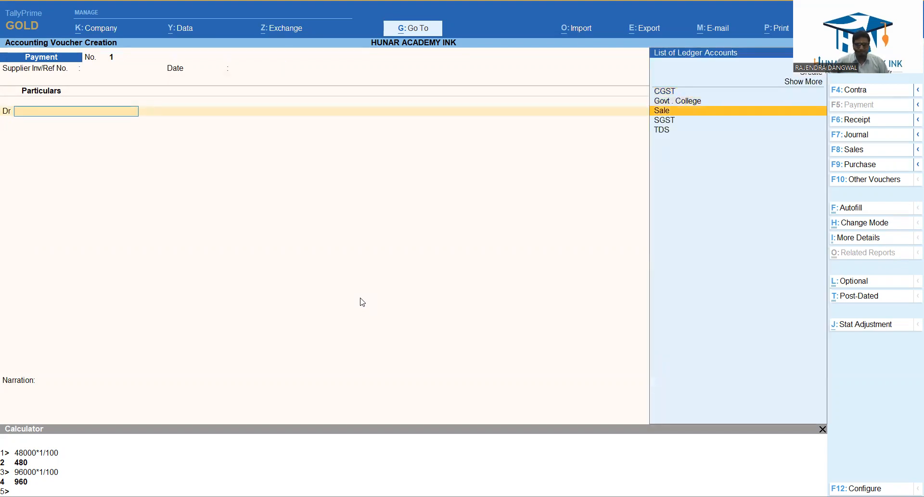
key("Up")
Create a ledger named FDR under the Investments group for the debit line.
key("alt+c")
type("FDR")
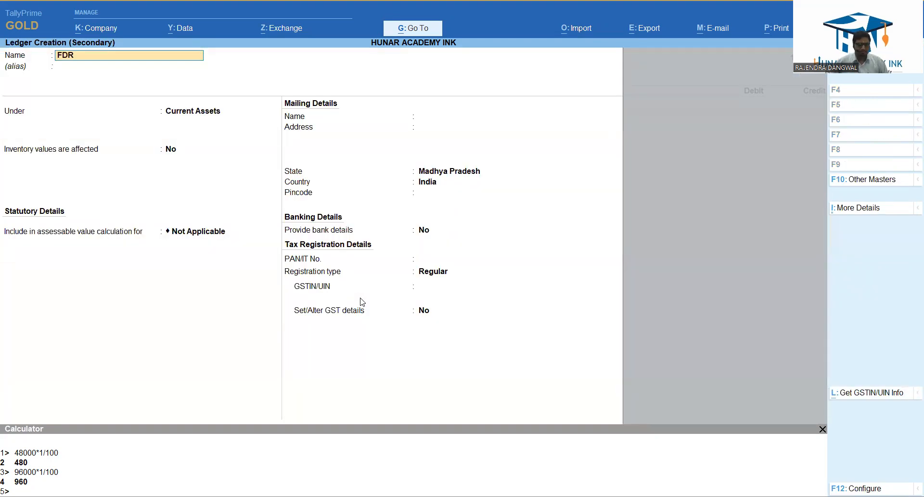
key("Return")
key("Return")
type("In")
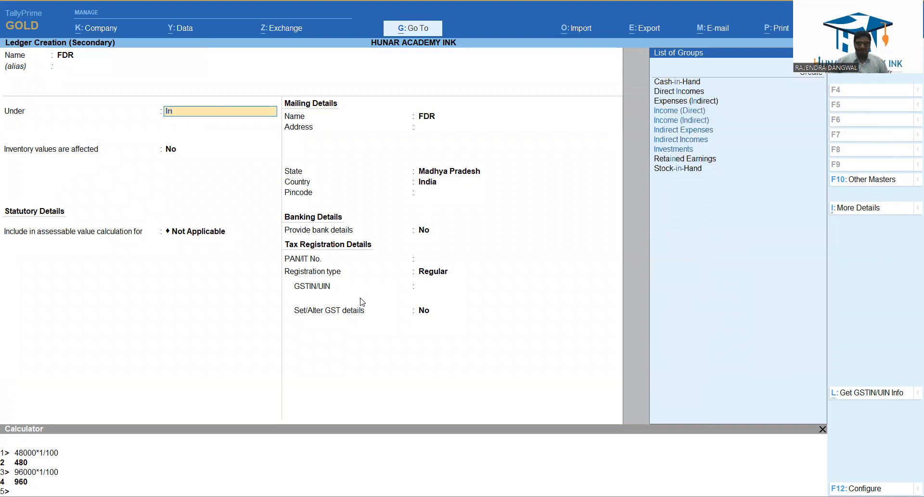
type("v")
key("Return")
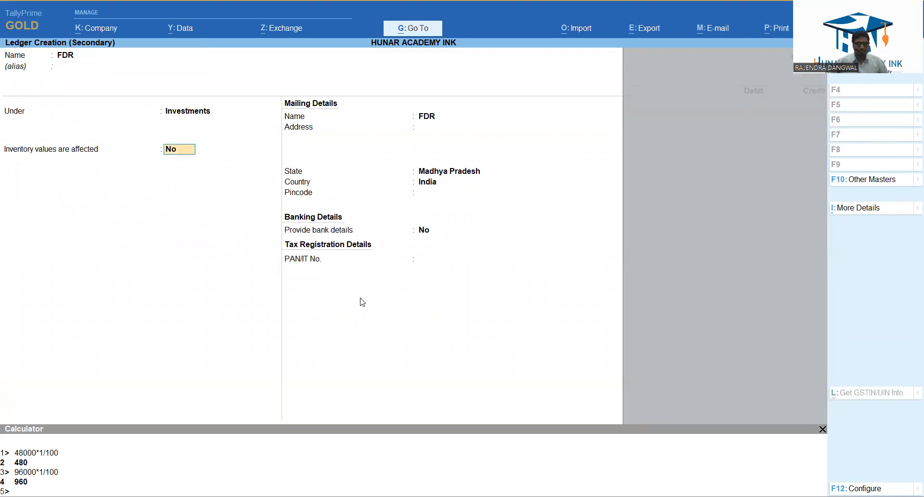
Debit FDR with 1,00,000 in the payment voucher.
type("1.000")
key("BackSpace")
key("BackSpace")
key("BackSpace")
key("BackSpace")
type("00000")
key("Return")
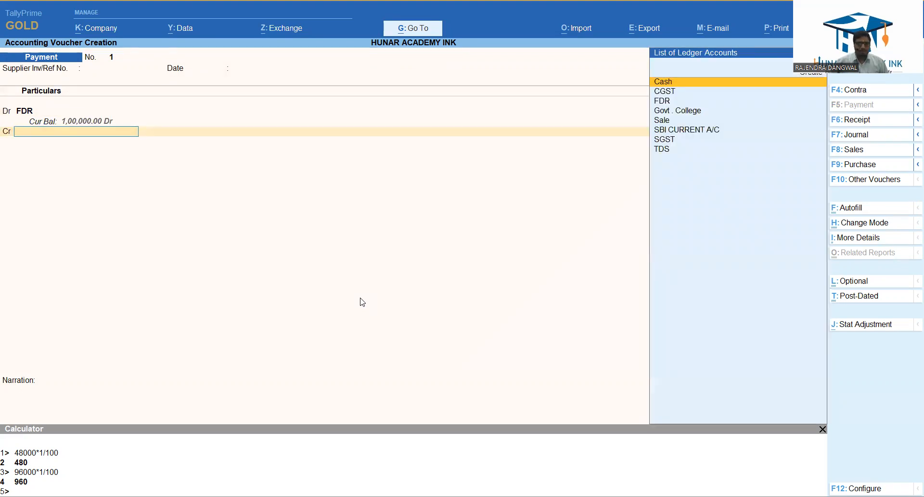
Choose SBI CURRENT A/C as the credit ledger with an amount of 1,00,000.
key("Down")
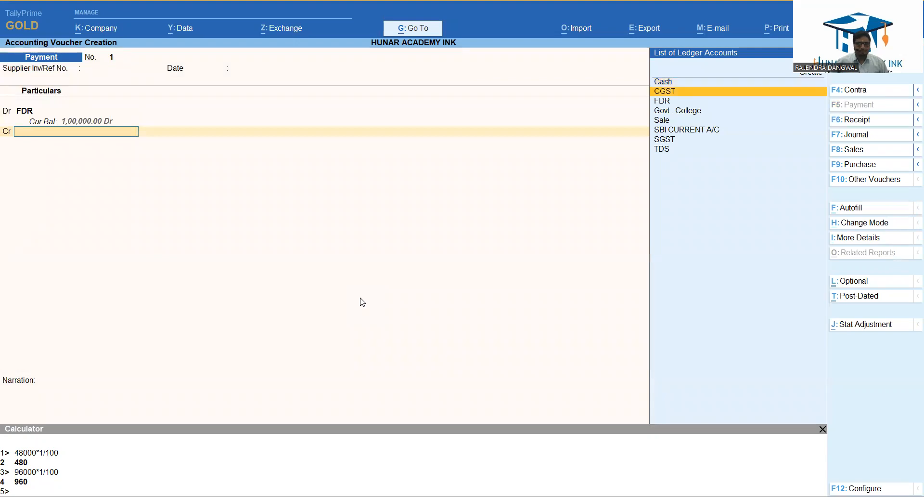
key("Down")
key("Down")
key("Down")
key("Down")
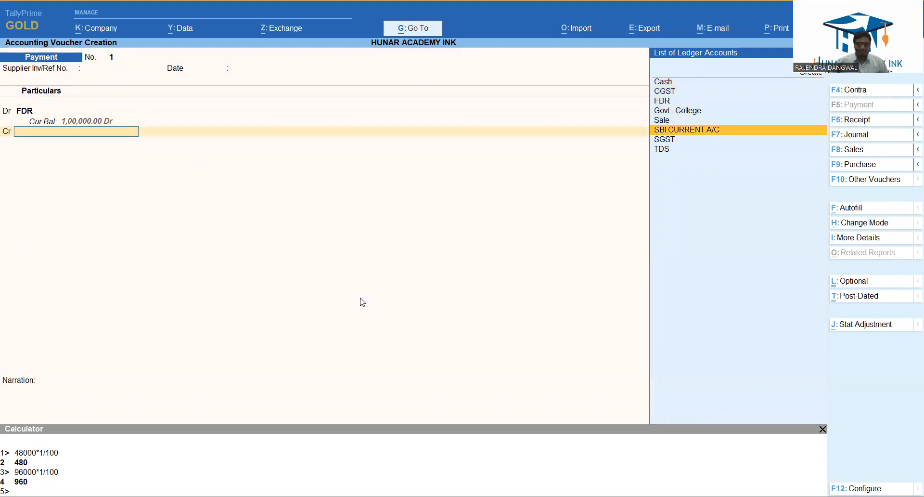
key("Return")
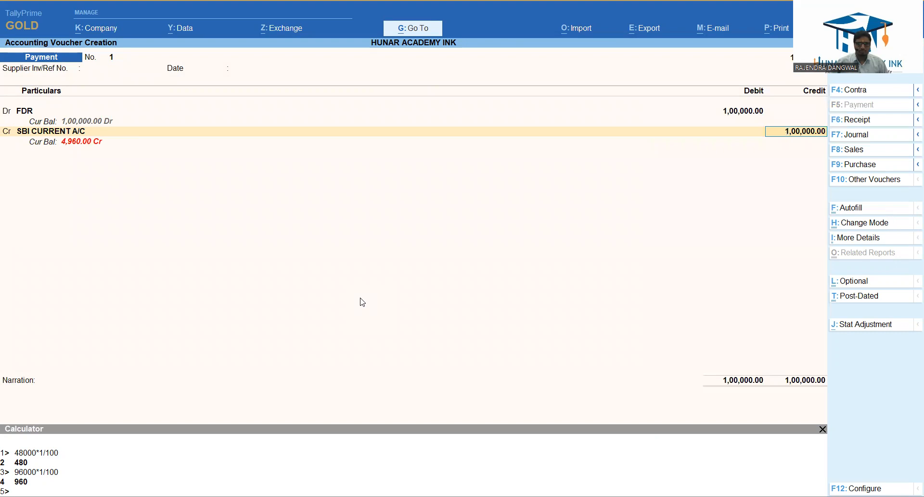
key("BackSpace")
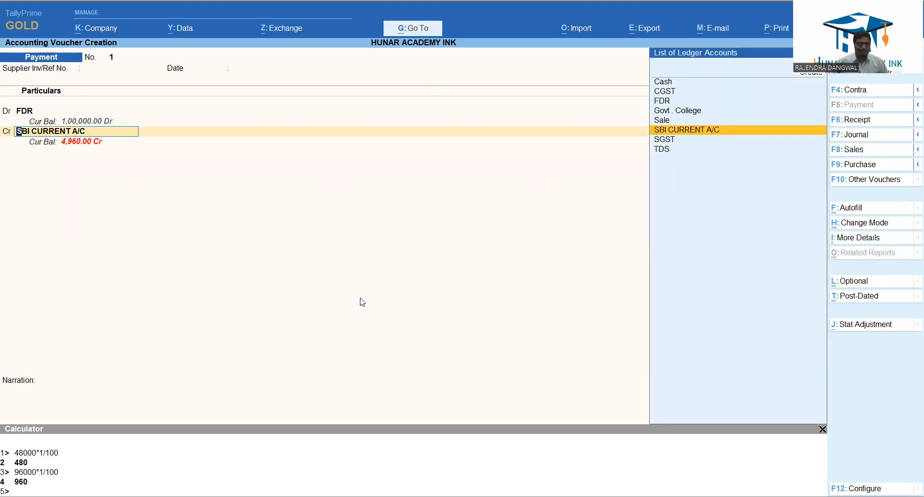
key("Return")
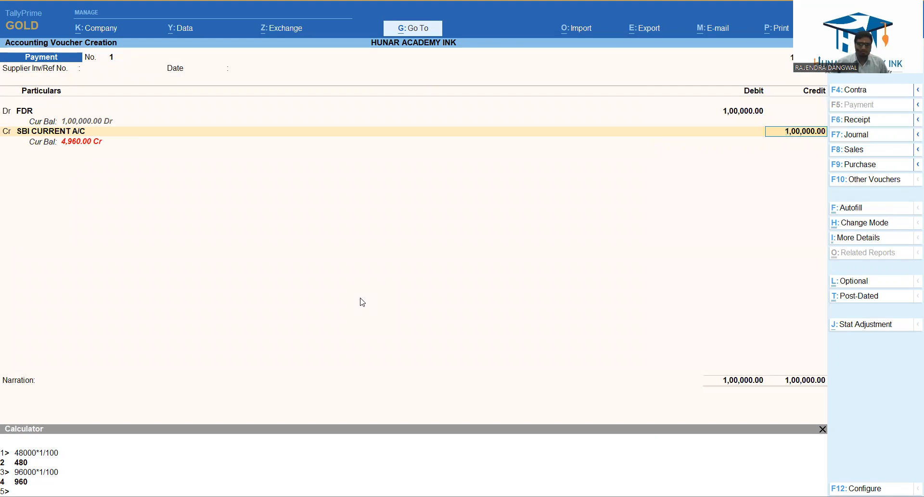
Leave the bank credit line and set the FDR debit to 90,000.
key("Return")
key("Escape")
key("BackSpace")
key("BackSpace")
key("BackSpace")
type("90,00")
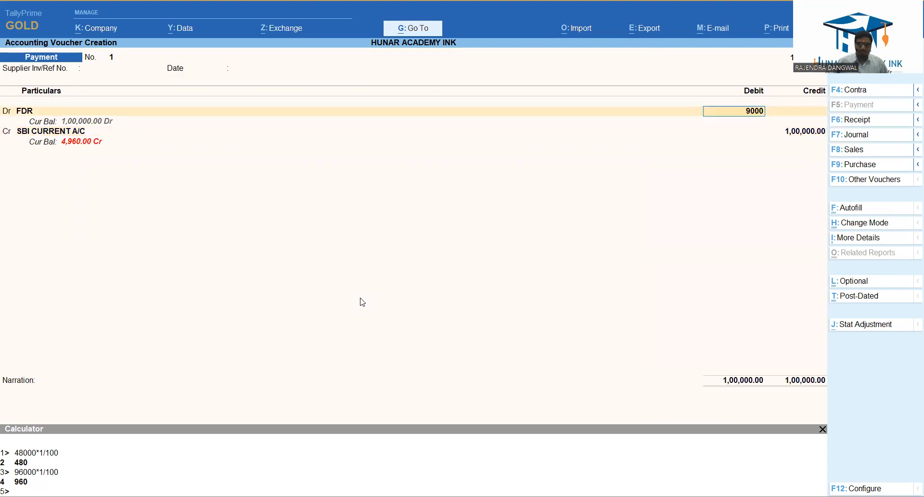
type("0")
key("Return")
key("Return")
key("Return")
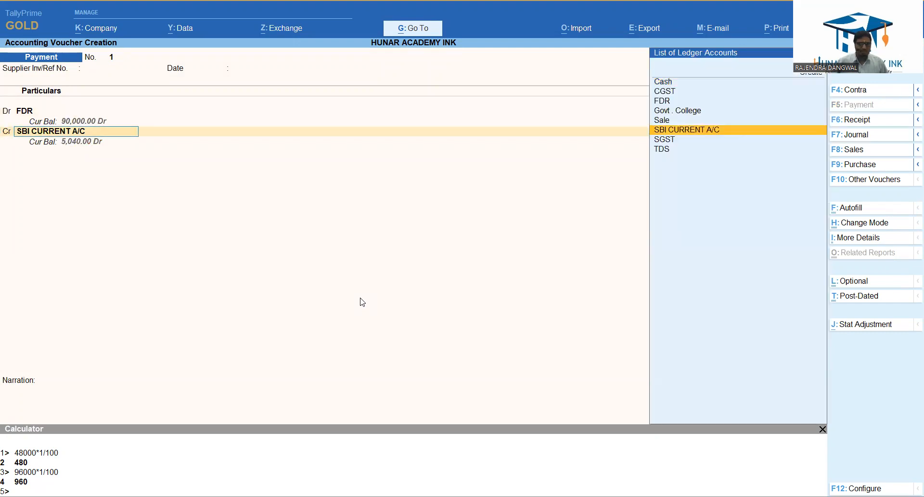
Credit SBI CURRENT A/C with 90,000 as a cheque dated 11-Apr-22 and save the payment without a narration.
key("Return")
key("Return")
key("Return")
key("Return")
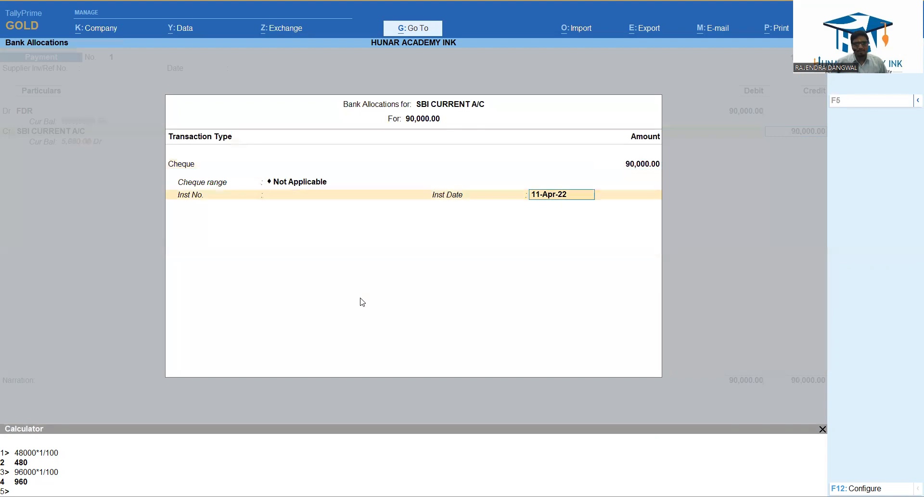
key("Return")
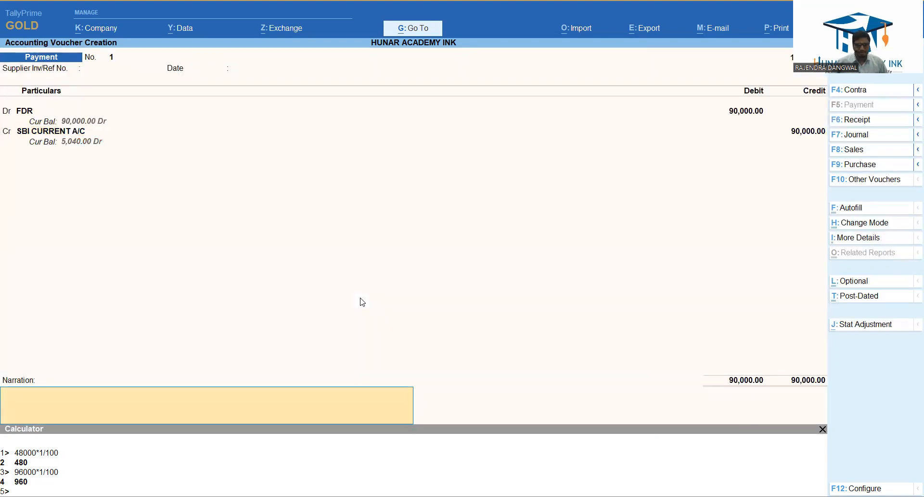
key("Return")
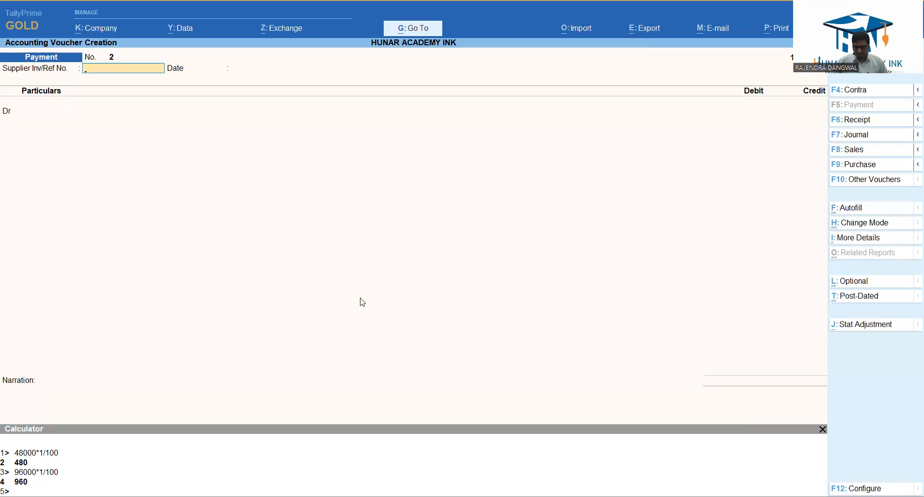
Switch to a receipt voucher and start a new credit ledger named FDR Interest Received.
key("F6")
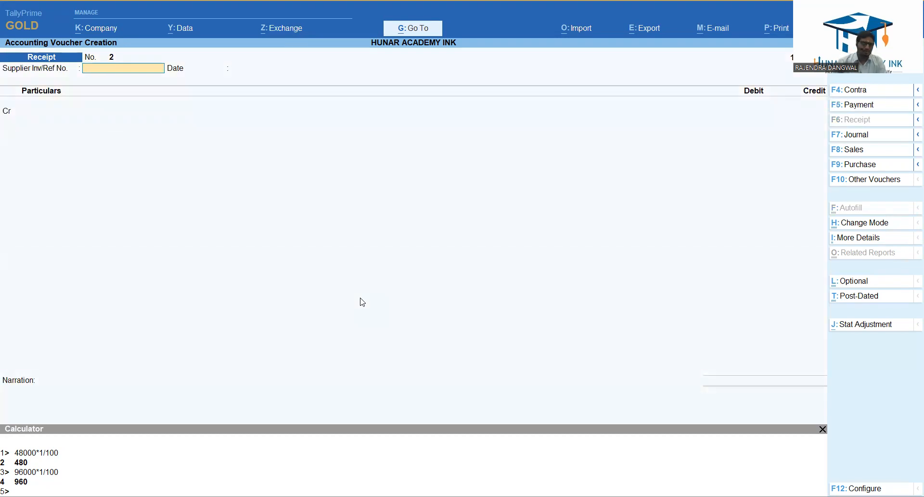
key("Return")
key("Return")
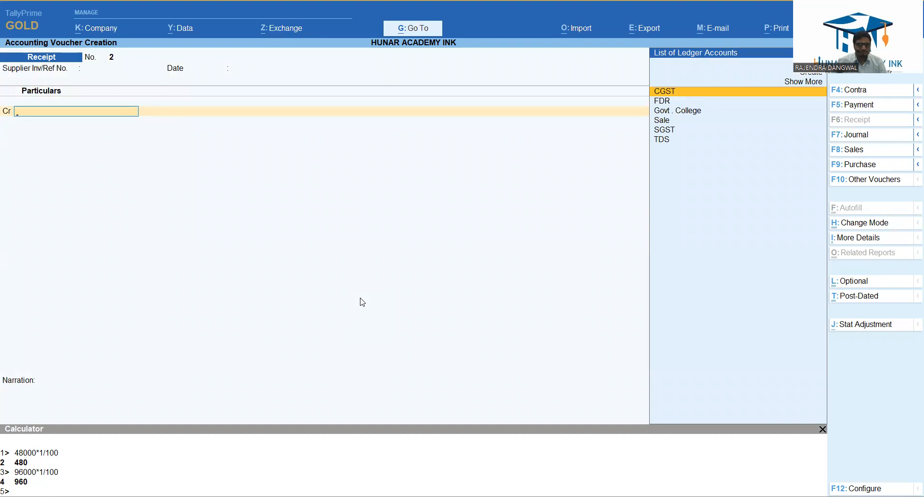
key("alt+c")
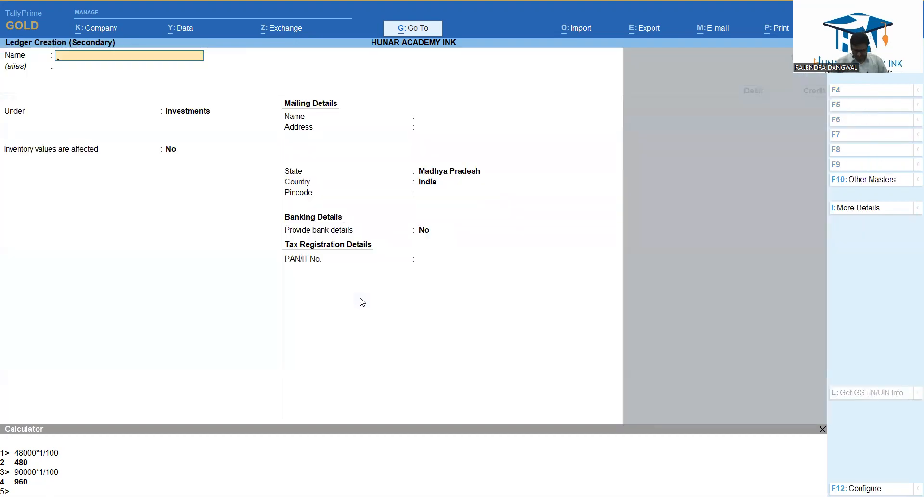
type("FDR Interest")
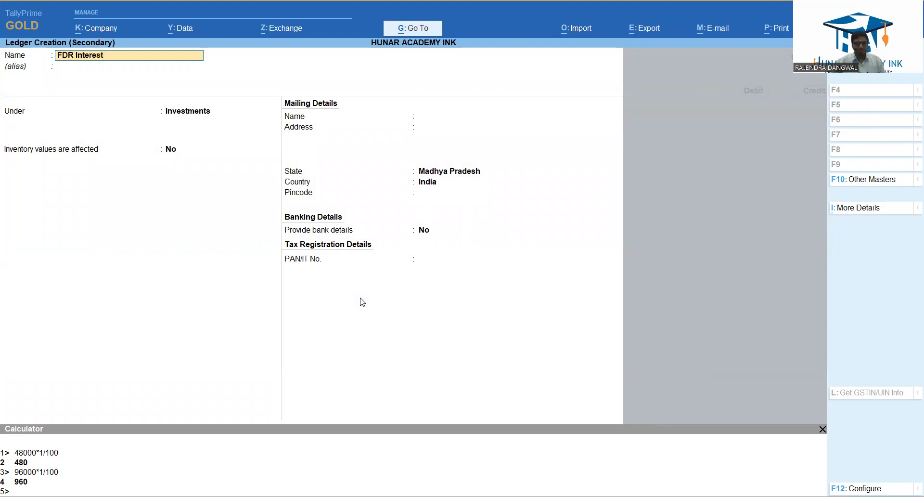
type(" Received")
key("Return")
Place the FDR Interest Received ledger under Indirect Incomes, mark GST as Not Applicable and save the ledger.
type("In")
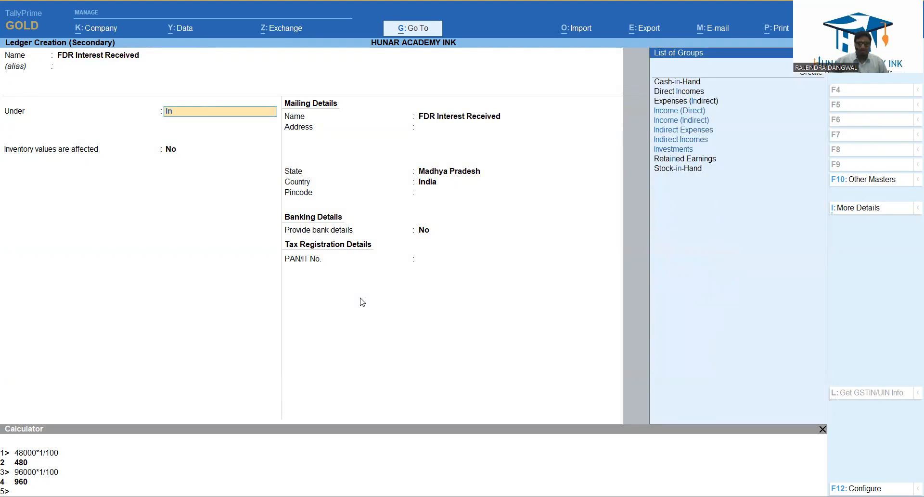
key("Down")
key("Down")
key("Return")
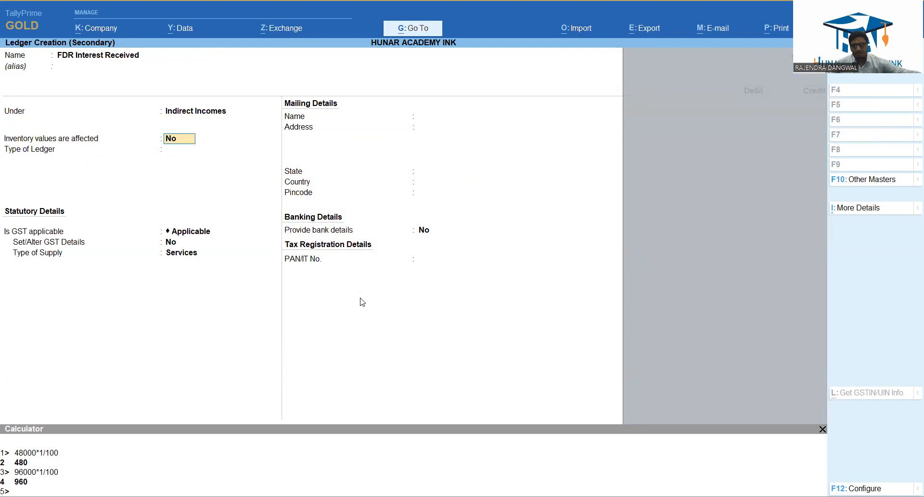
key("Return")
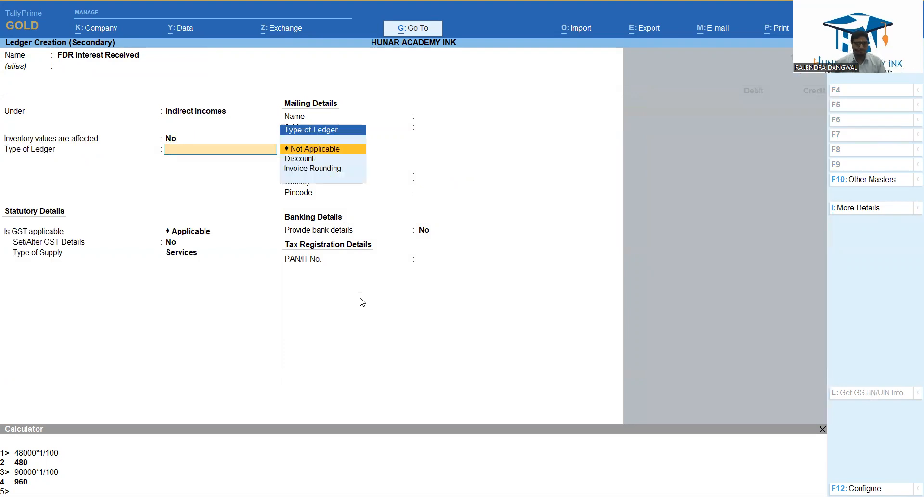
key("Return")
type("N")
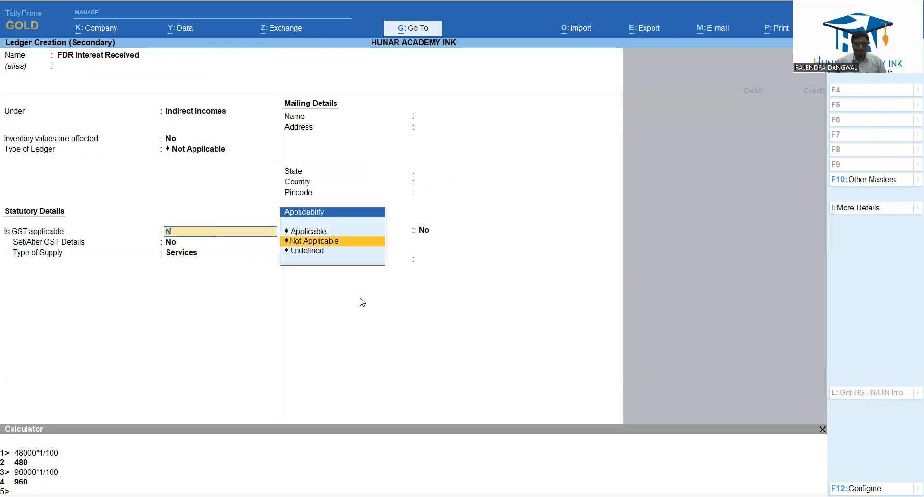
key("Return")
key("Return")
key("ctrl+a")
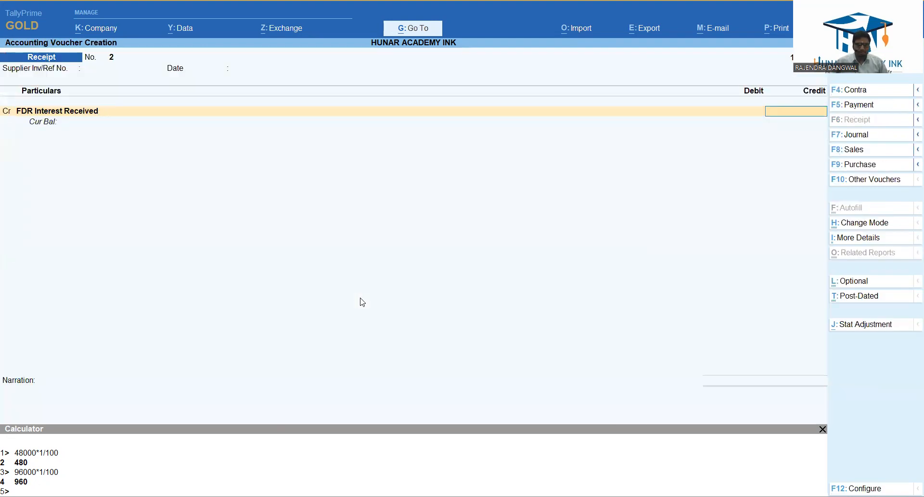
Credit FDR Interest Received with 6,000 in the receipt voucher.
type("6000")
key("Return")
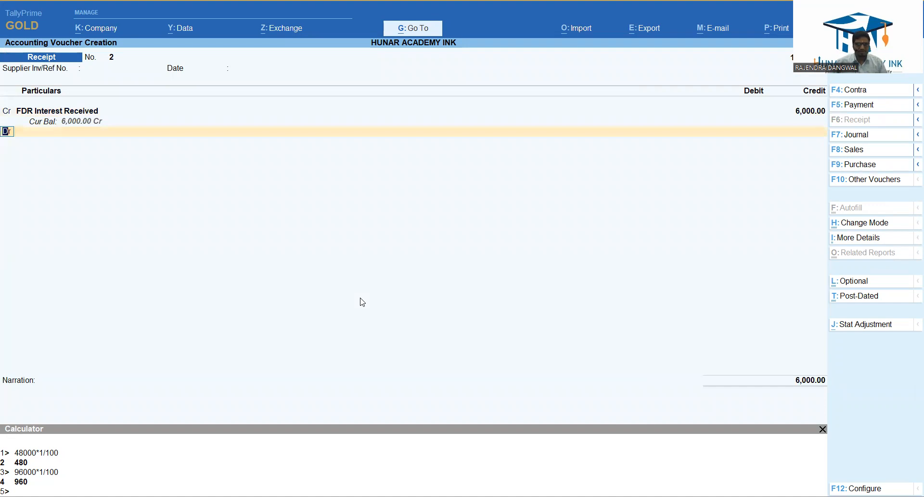
Add a TDS debit line of 600 to the receipt voucher.
key("Return")
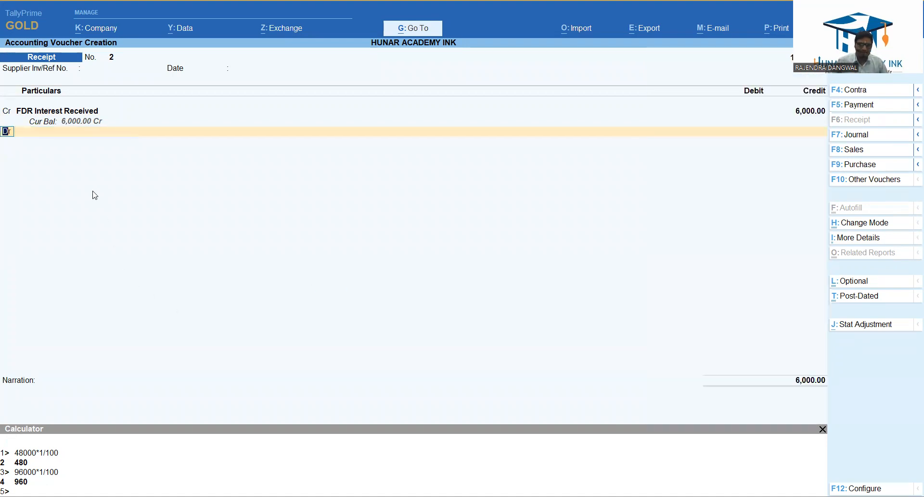
key("Down")
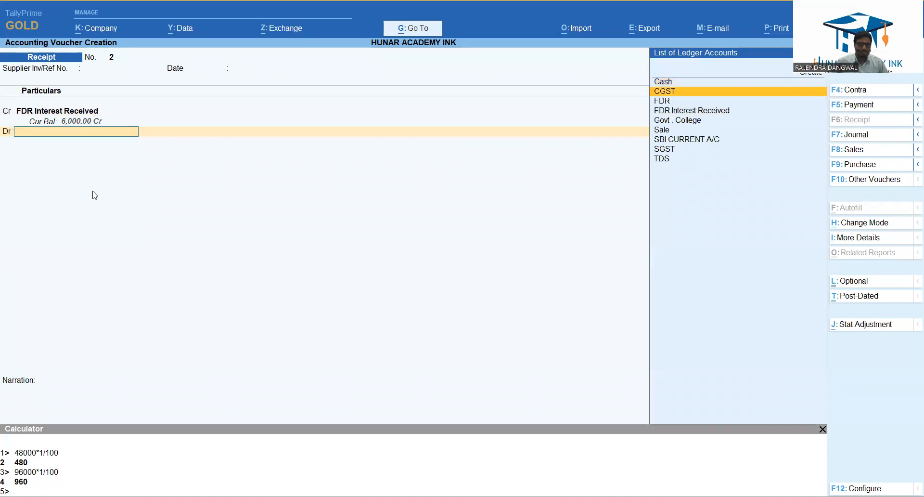
key("Down")
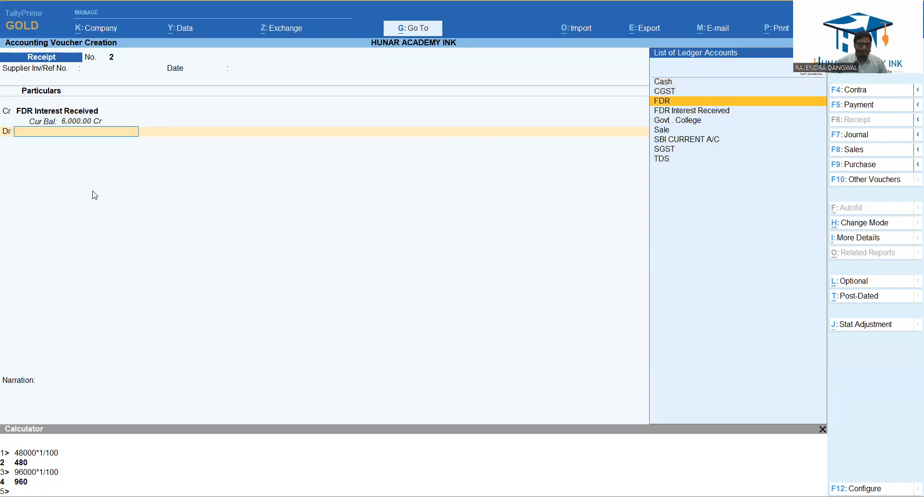
type("Tds")
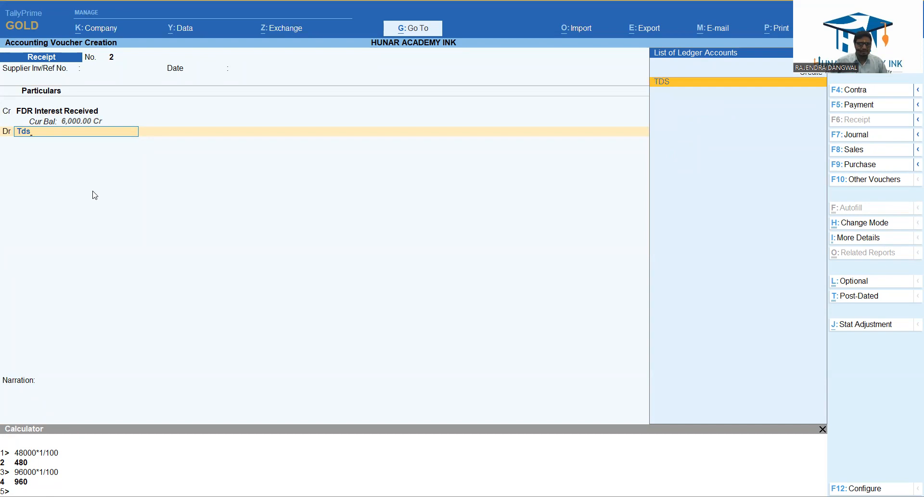
key("Return")
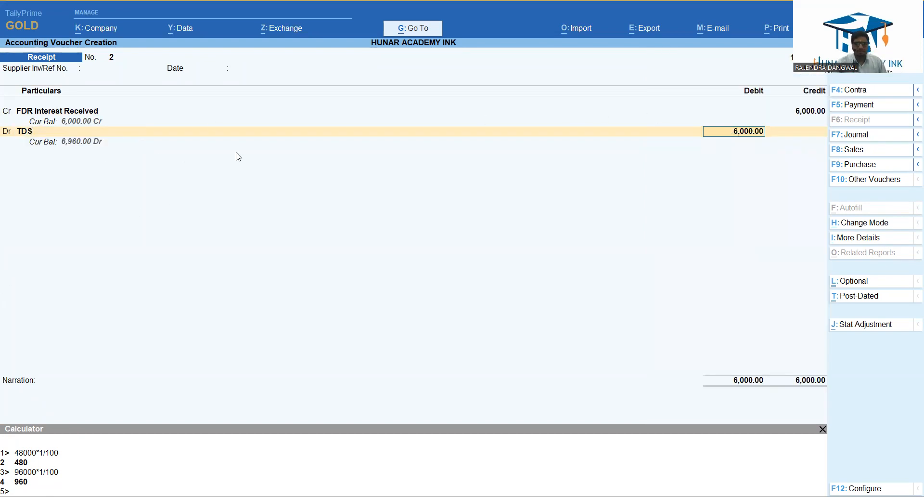
type("600")
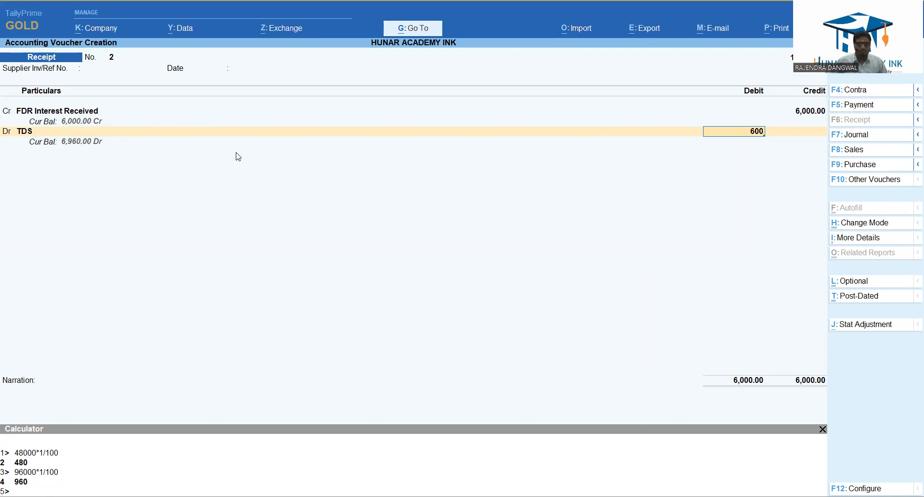
key("Return")
key("BackSpace")
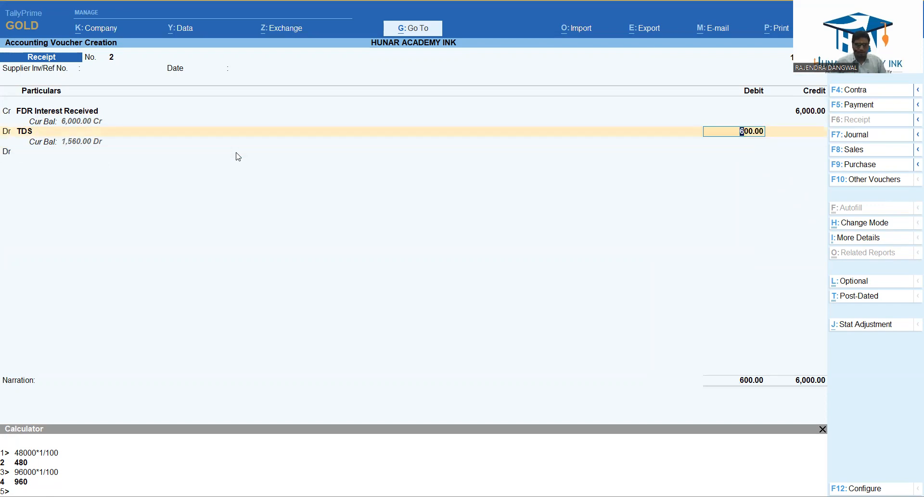
Calculate 10 percent TDS on the interest as 6000*10/100 in the calculator and return to the voucher.
key("ctrl")
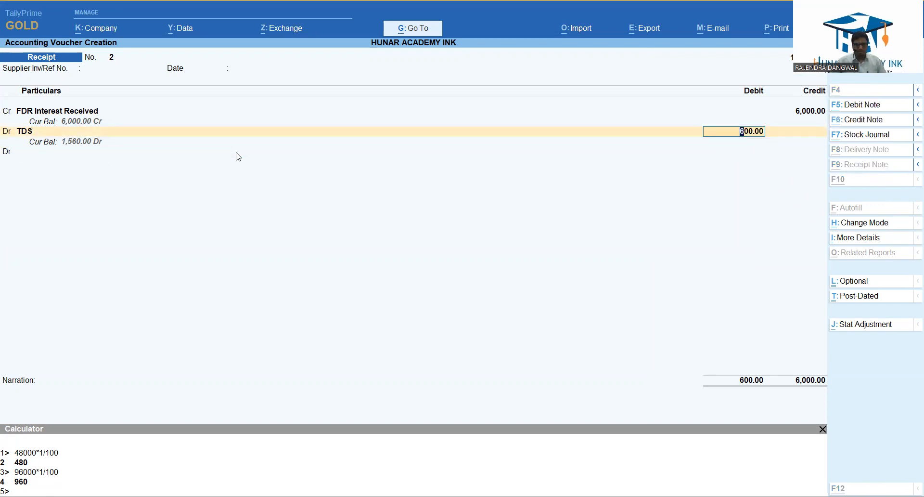
key("ctrl+n")
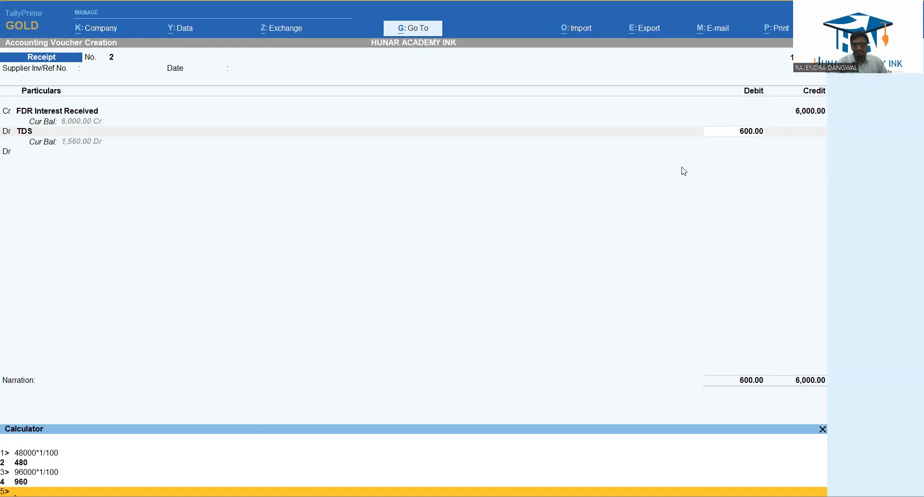
type("6000*10")
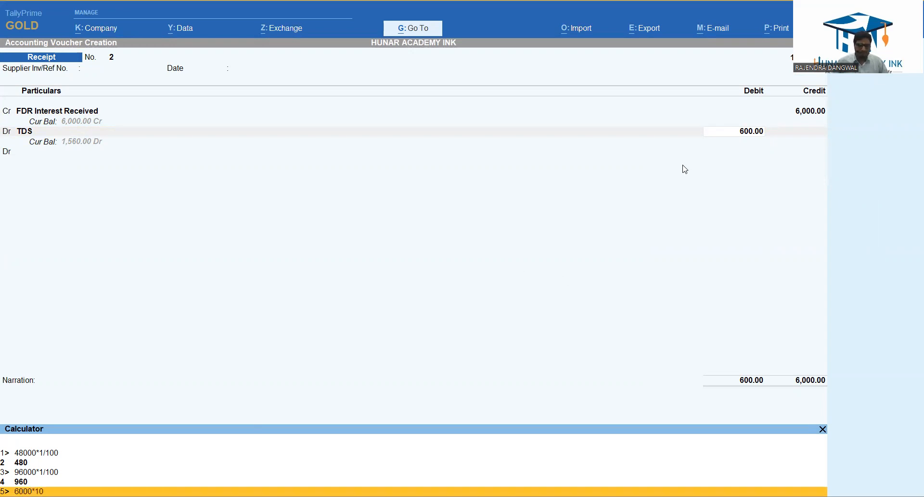
type("/100")
key("Return")
key("ctrl+m")
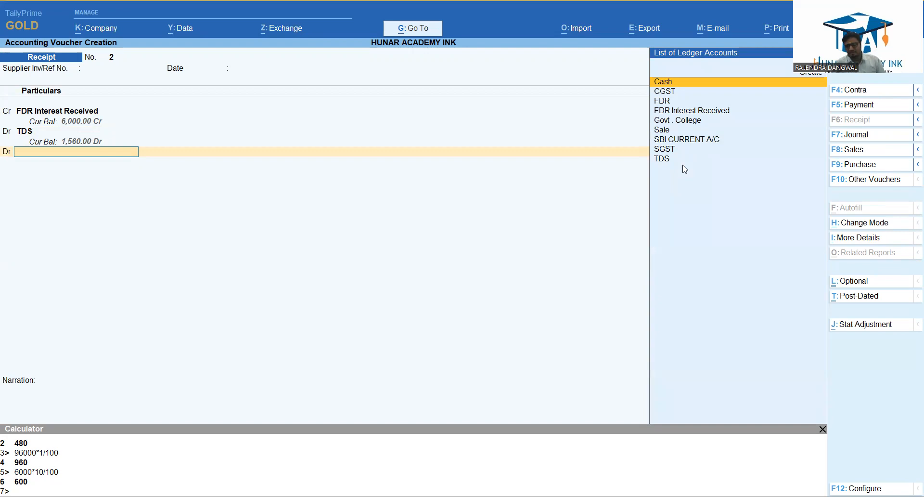
Debit FDR with the remaining 5,400, leave the narration empty and back out of saving the receipt.
key("Down")
key("Down")
key("Down")
key("Up")
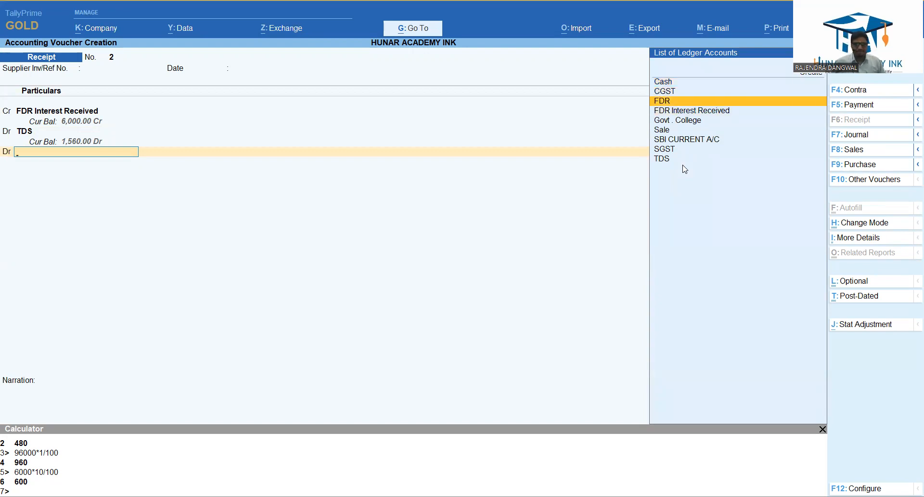
key("Return")
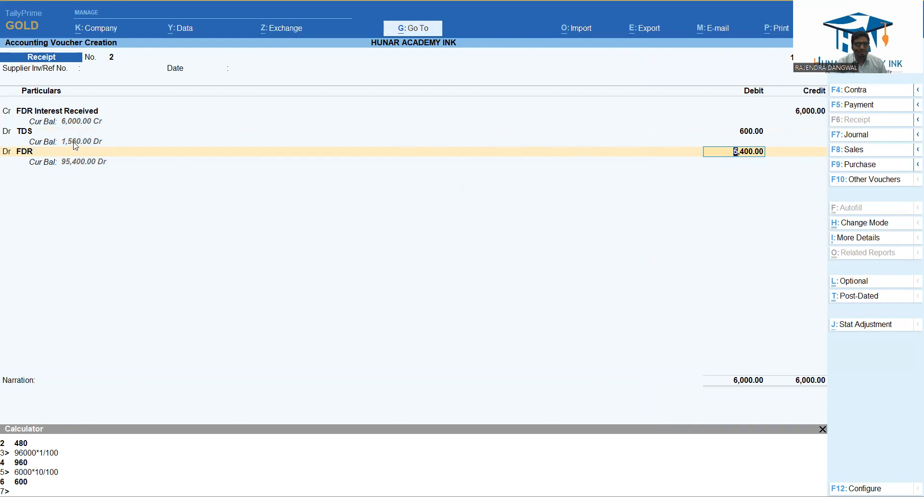
key("Return")
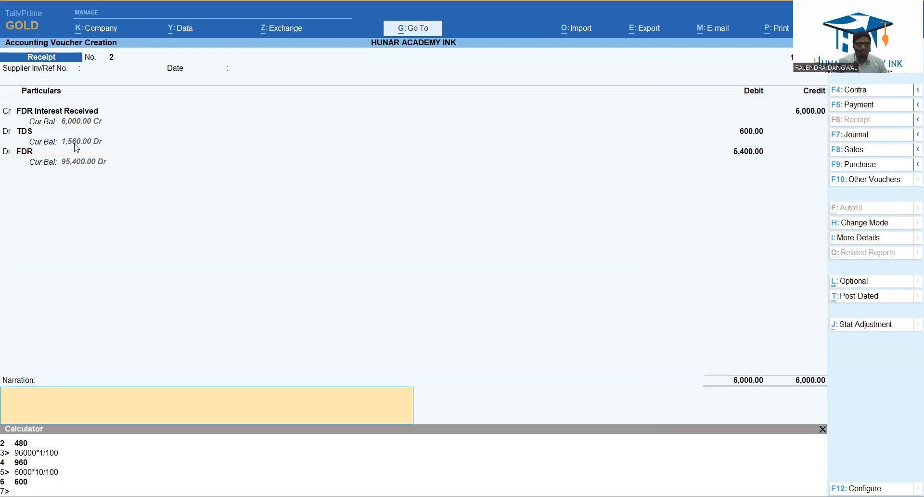
key("Return")
key("Escape")
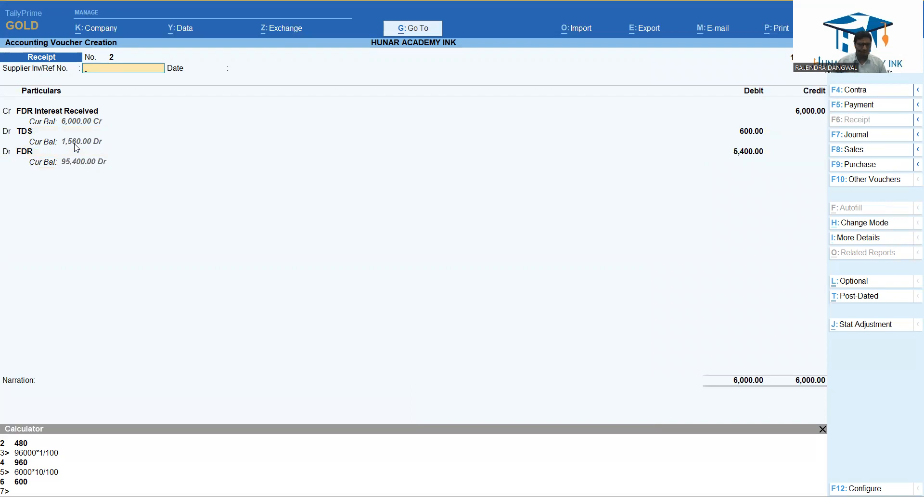
Convert the unsaved receipt into a journal voucher and go through its carried-over ledger lines.
key("F7")
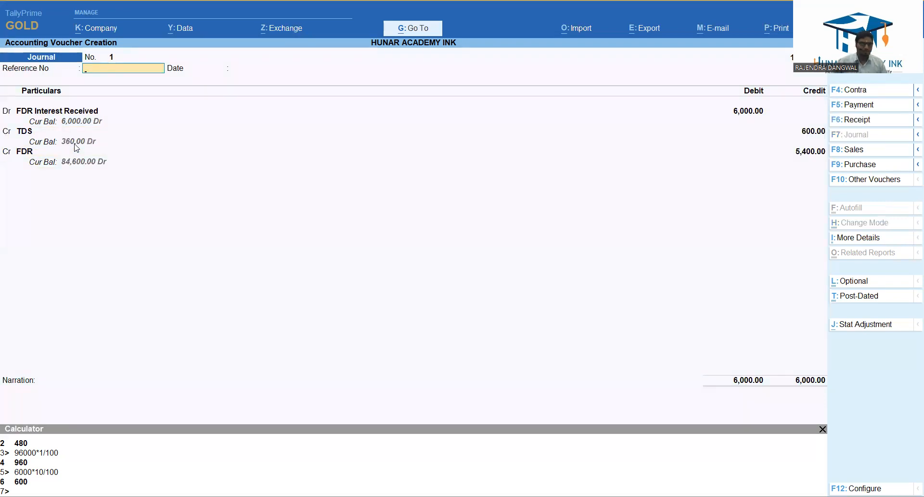
key("Return")
key("Return")
key("Return")
key("Return")
key("Return")
key("Return")
key("Return")
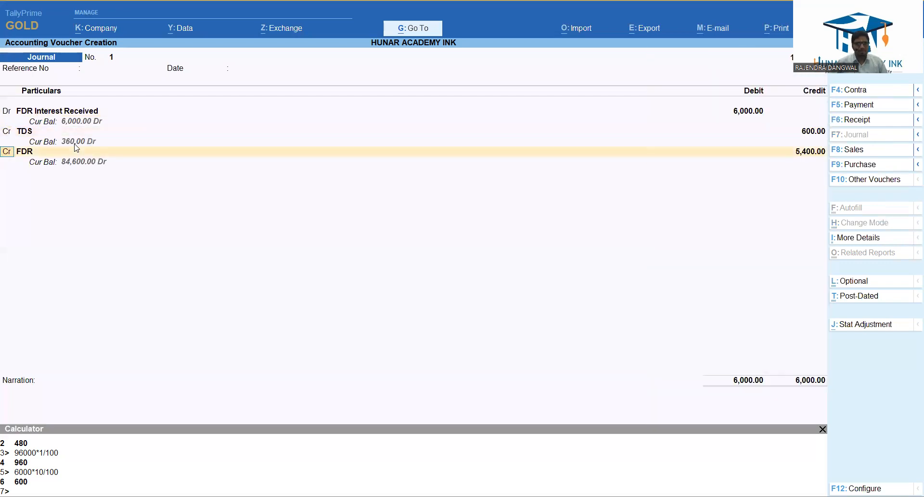
Go back to the journal's first debit line and replace its ledger with TDS for 600.
key("BackSpace")
key("BackSpace")
key("BackSpace")
key("BackSpace")
key("BackSpace")
key("BackSpace")
key("Return")
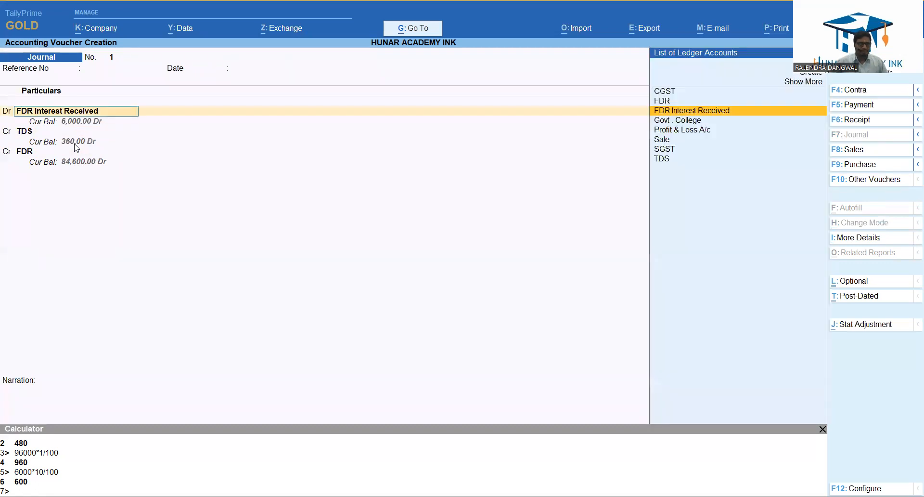
type("TDS")
key("Return")
type("600")
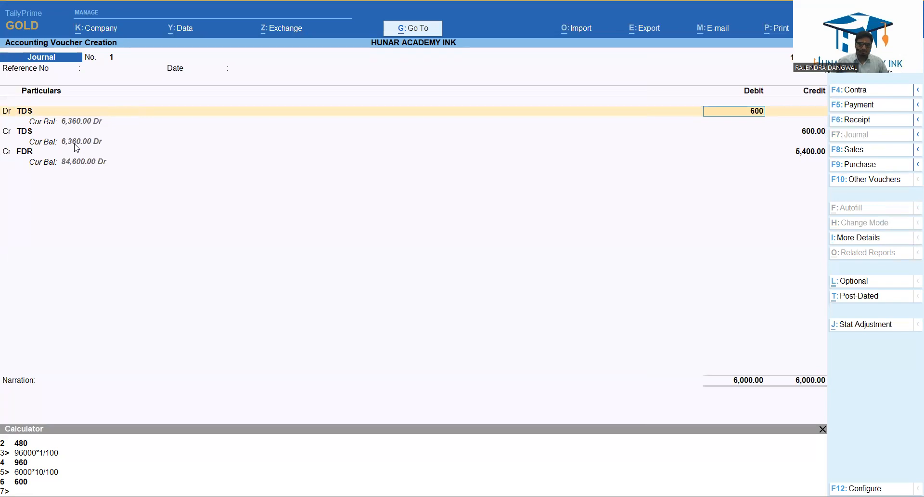
key("Return")
Change the journal's second line to a debit of 5,400 to FDR.
type("d")
key("Return")
type("FD")
key("Return")
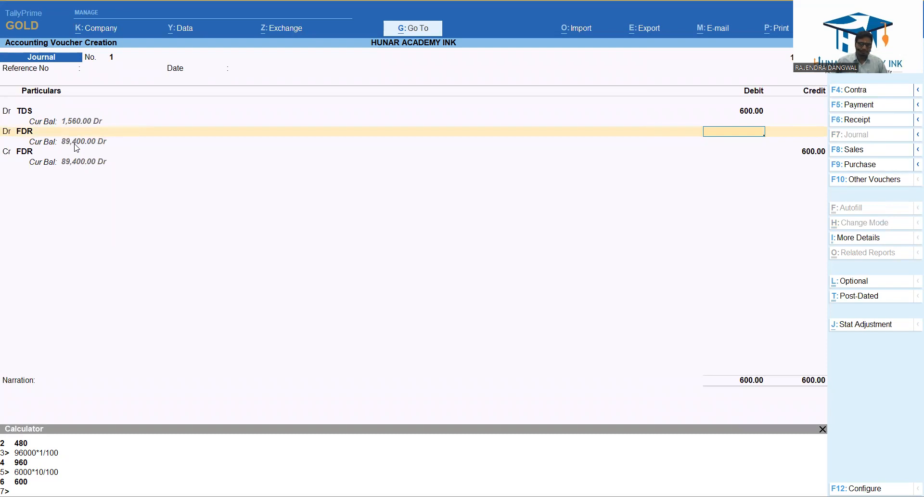
type("5400")
key("Return")
Change the last credit line to FDR Interest Received for 6,000 and save the journal without a narration.
key("Return")
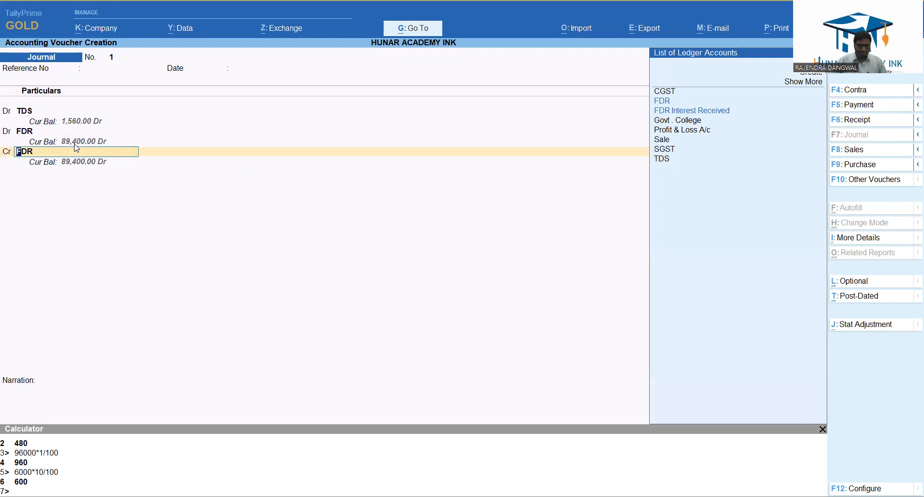
key("Down")
key("Return")
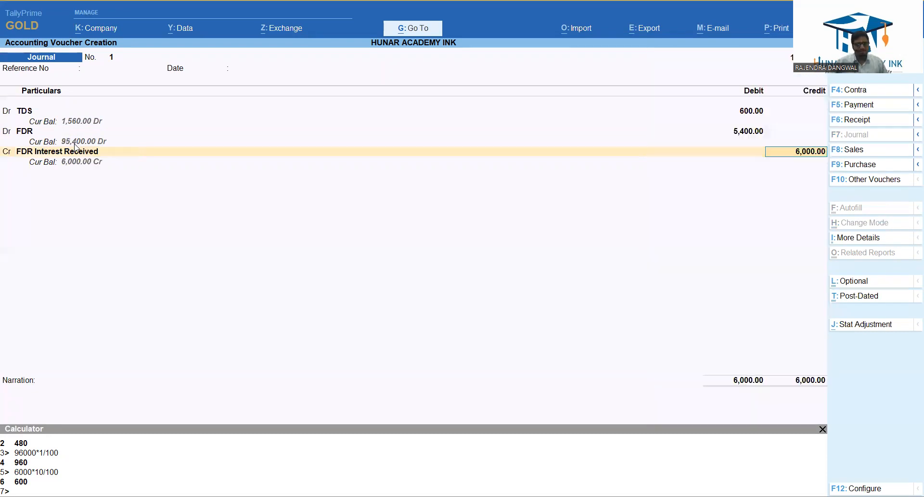
key("Return")
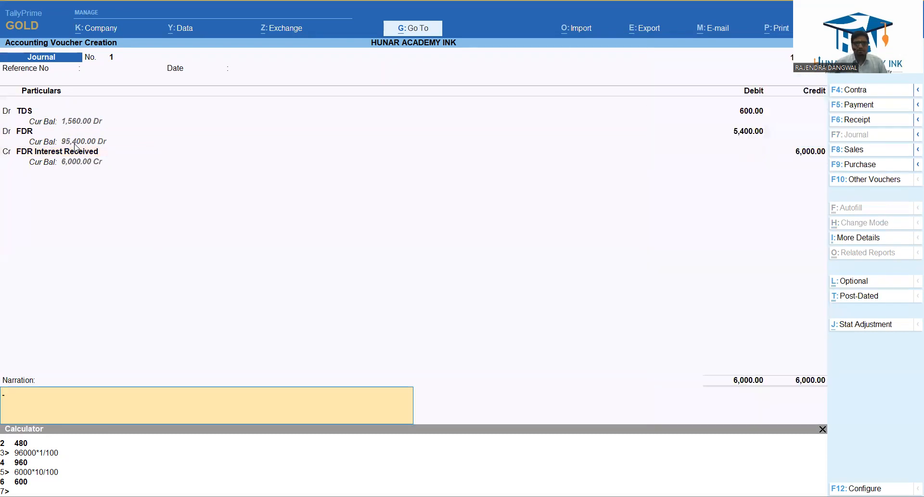
key("Return")
key("Return")
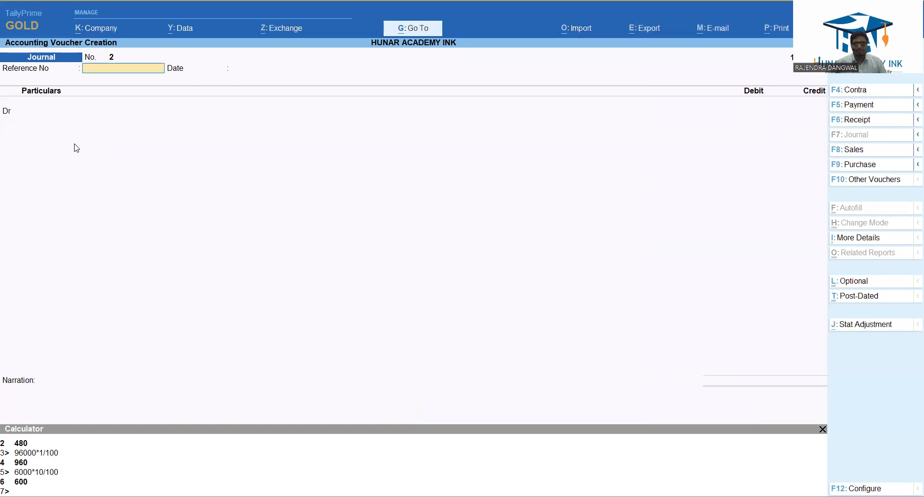
Leave voucher entry and examine the sales and indirect income lines in the Profit & Loss A/c.
key("Escape")
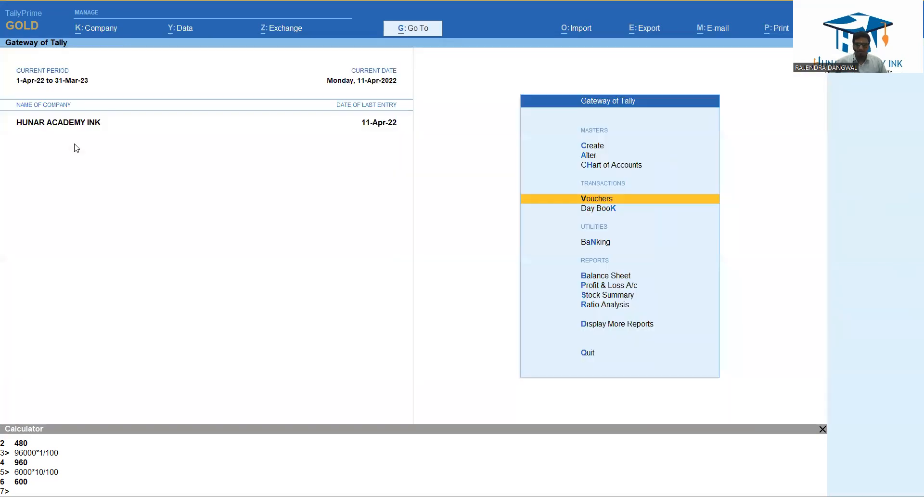
key("p")
key("Down")
key("Right")
key("Up")
key("Down")
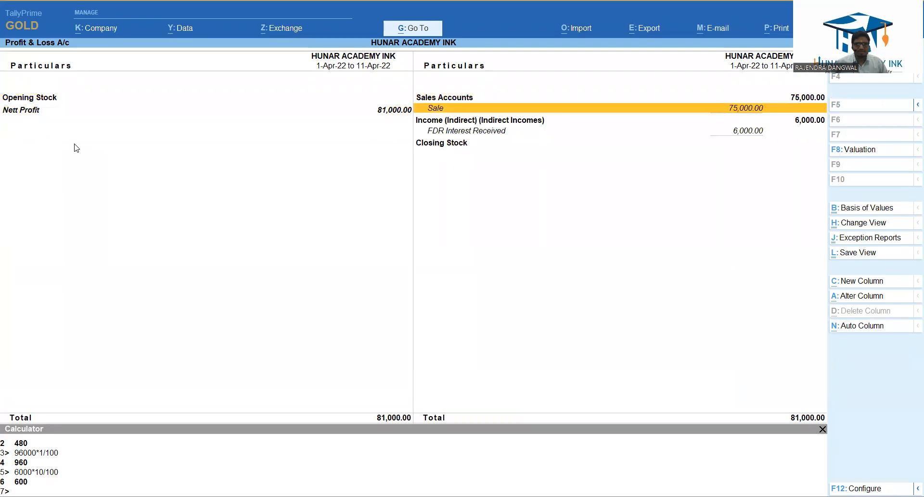
key("Down")
key("Down")
key("Left")
key("Right")
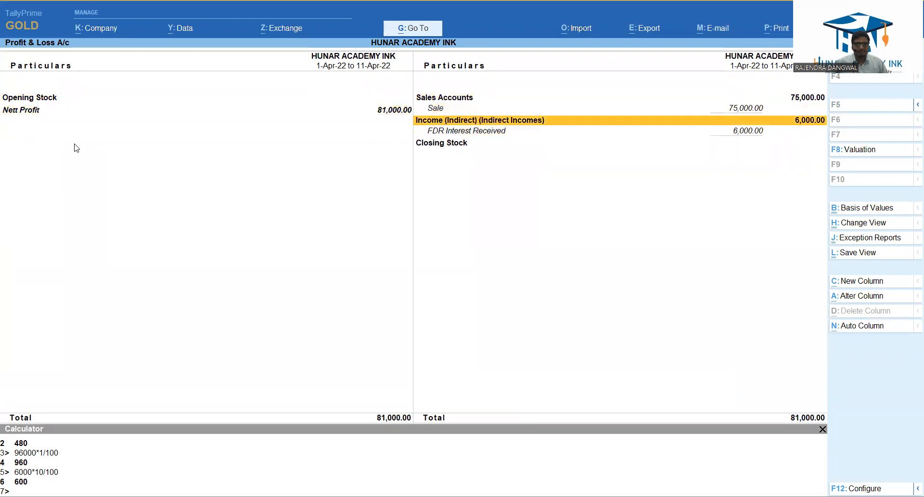
key("Down")
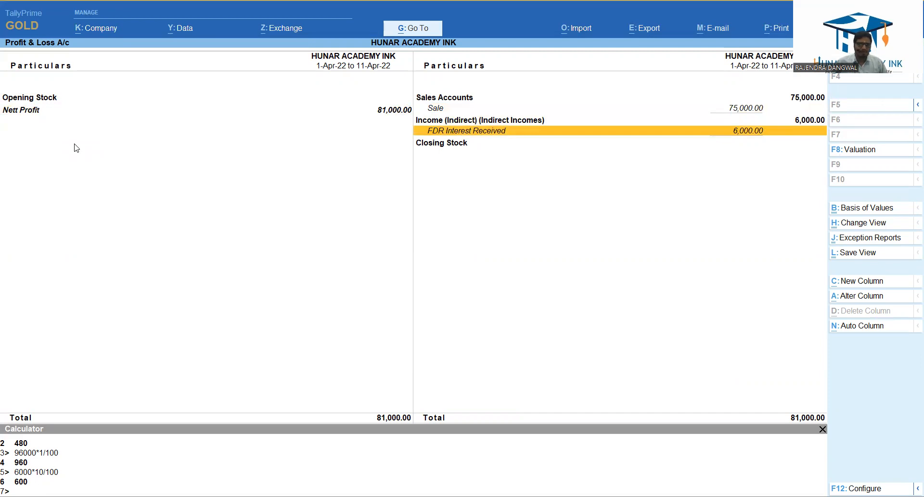
Examine the FDR investment, duties and taxes, and bank account lines in the Balance Sheet.
key("Escape")
key("Up")
key("Return")
key("Right")
key("Down")
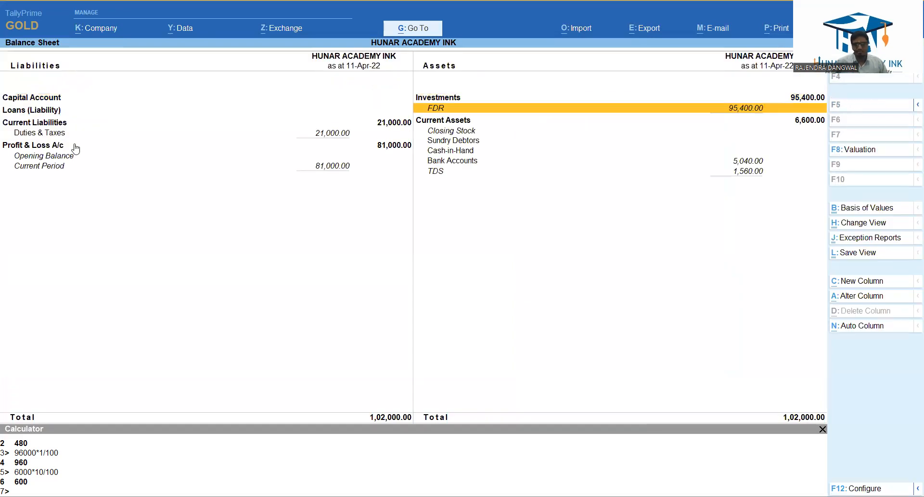
key("Up")
key("Down")
key("Left")
key("Down")
key("Down")
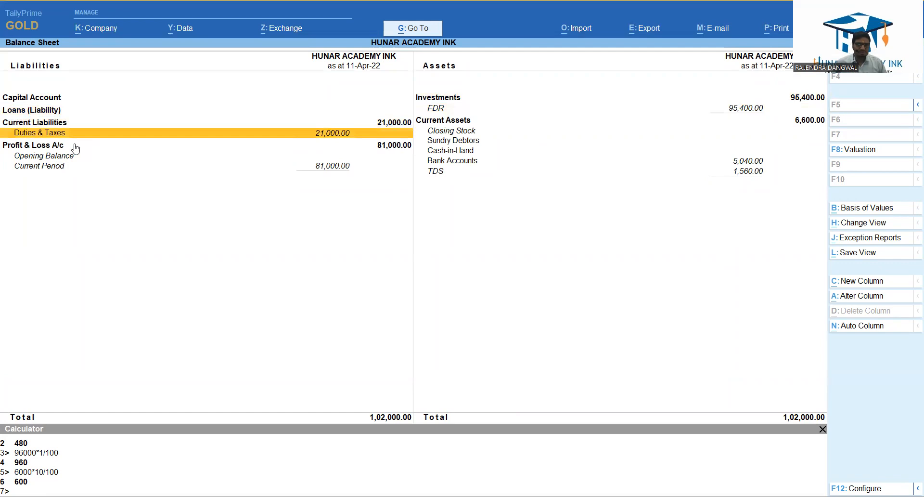
key("Right")
key("Down")
key("Down")
key("Up")
Inspect the TDS ledger's monthly summary and April vouchers, and return to the Balance Sheet.
key("Down")
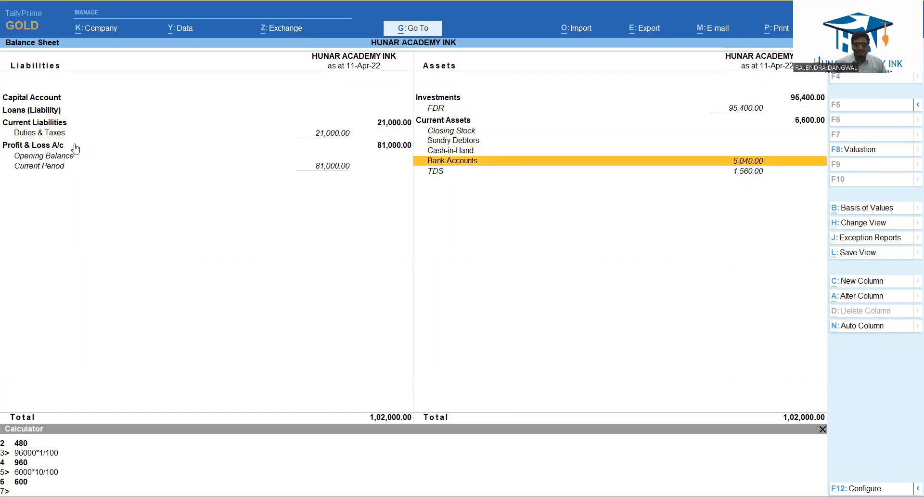
key("Down")
key("Return")
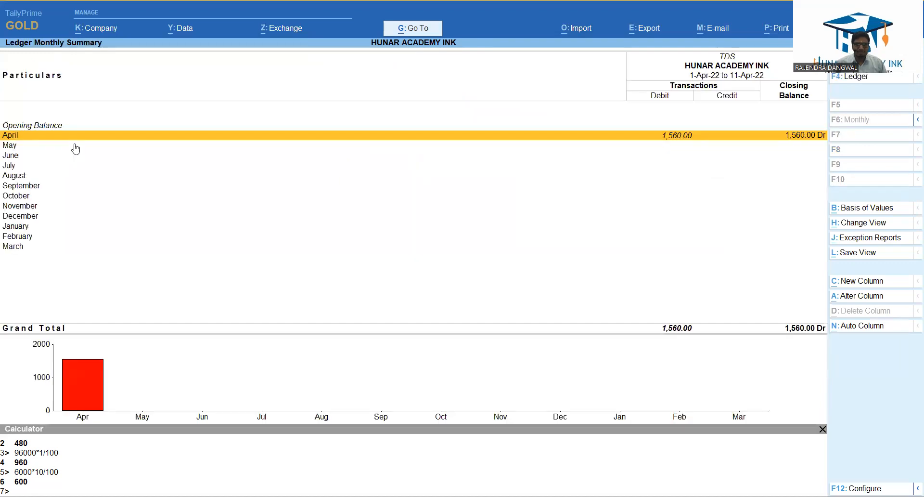
key("Return")
key("Escape")
key("Escape")
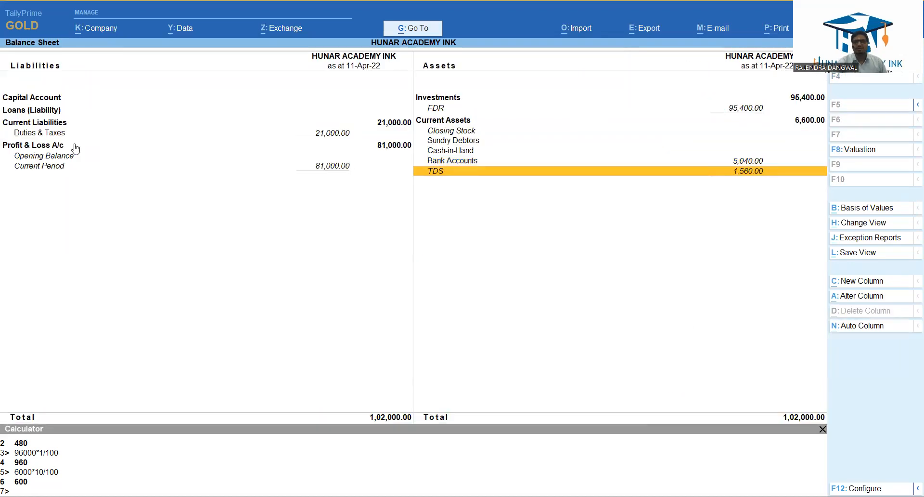